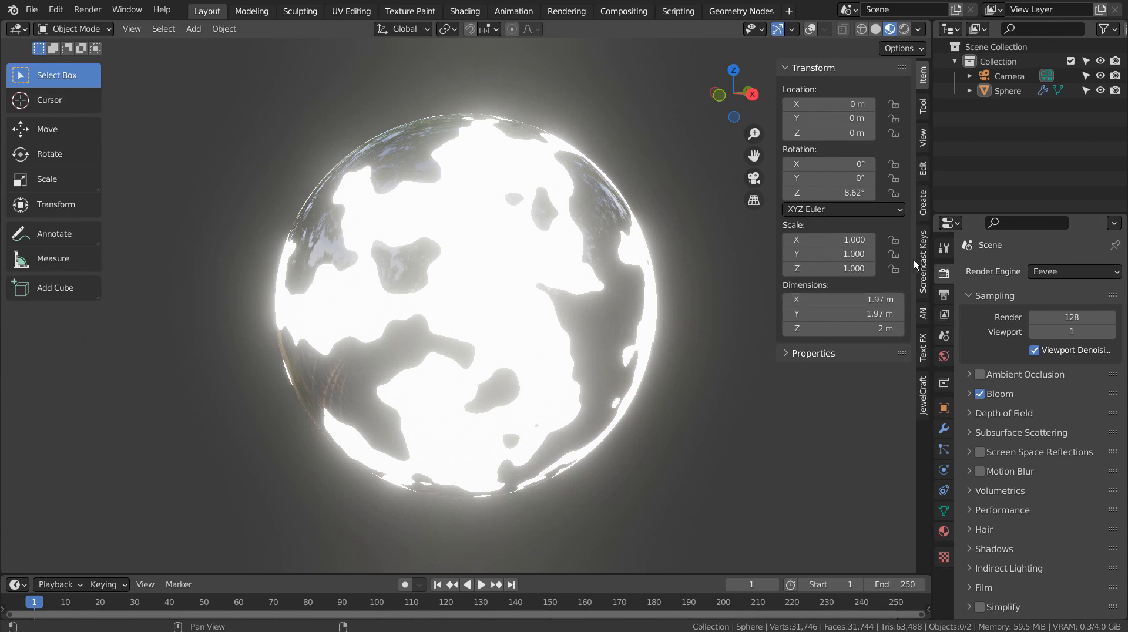
# Enable Screencast Keys in its sidebar tab, return to the Item tab, and hide the sidebar.
pyautogui.click(923, 265)
pyautogui.click(797, 68)
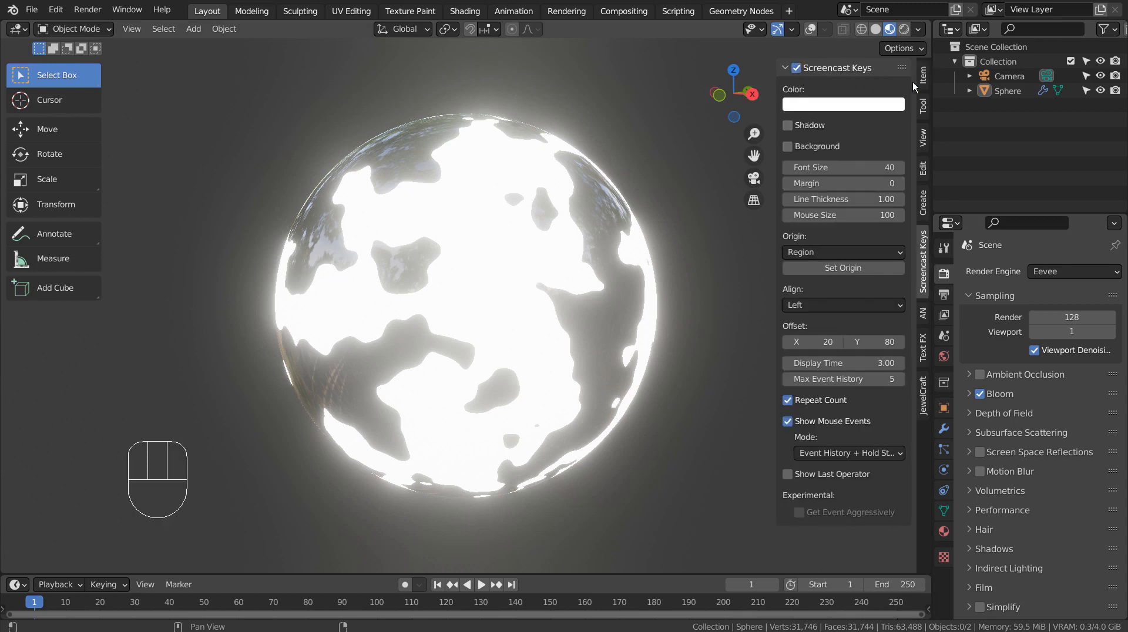
pyautogui.click(923, 75)
pyautogui.press('n')
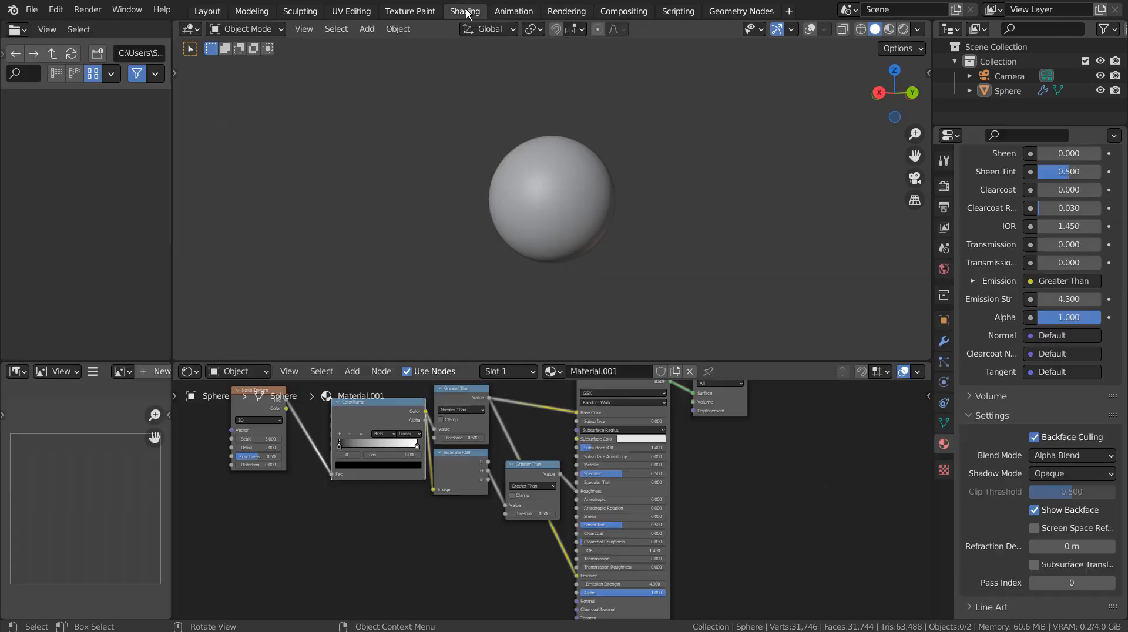
# Switch to the Shading workspace, then temporarily maximize the node editor to frame and centre the material nodes.
pyautogui.click(464, 11)
pyautogui.hotkey('ctrl', 'space')
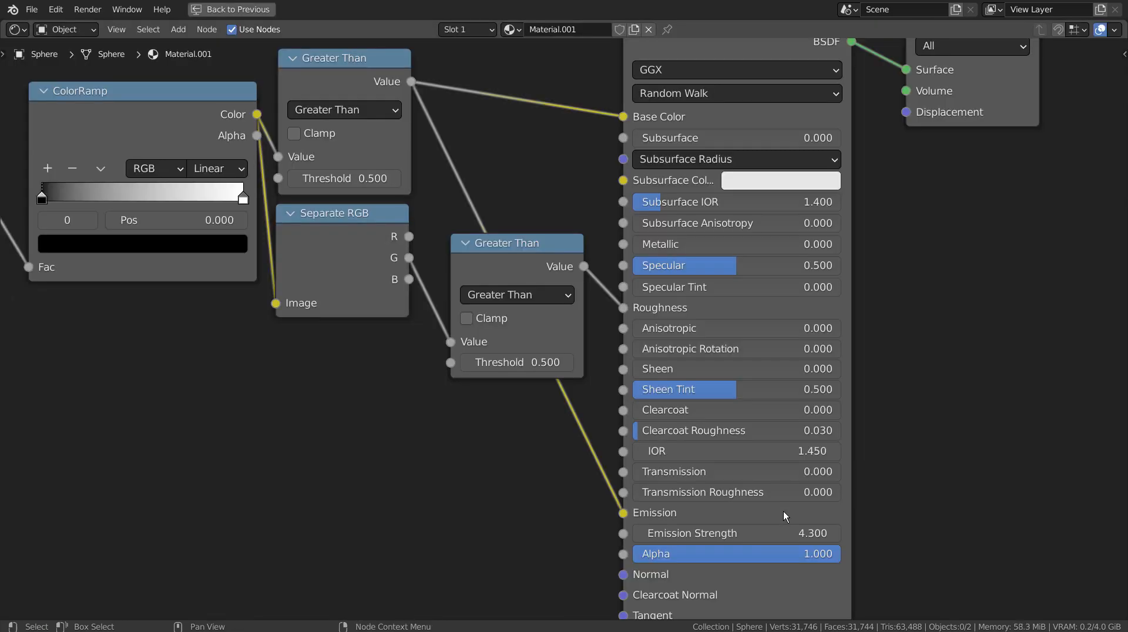
pyautogui.press('Home')
pyautogui.moveTo(866, 454); pyautogui.dragTo(925, 464, button='middle')
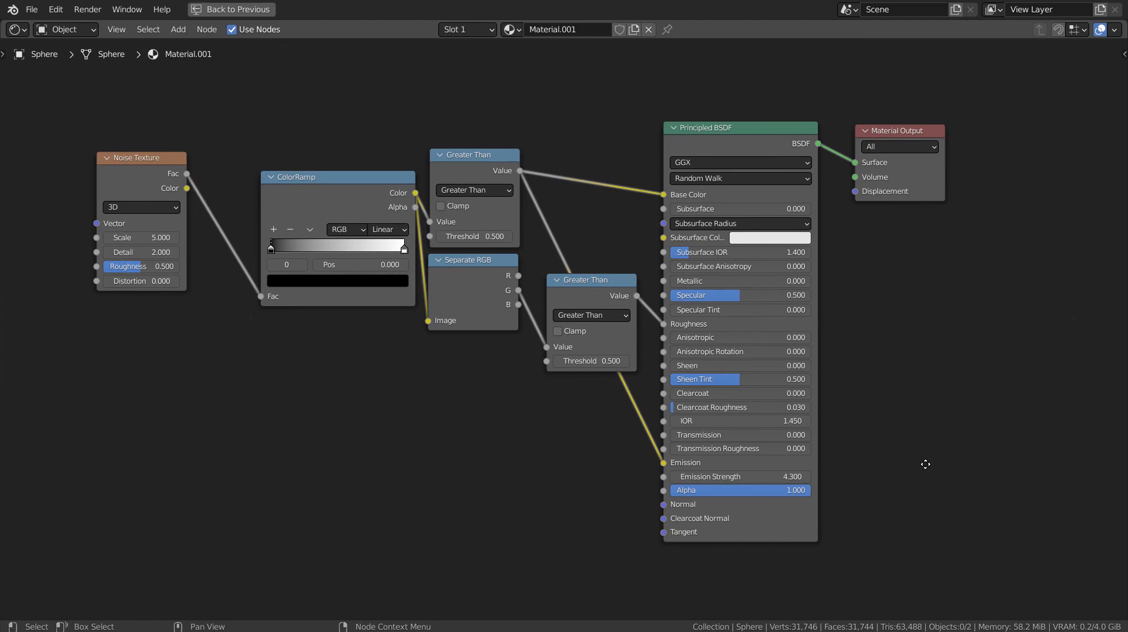
pyautogui.hotkey('ctrl', 'space')
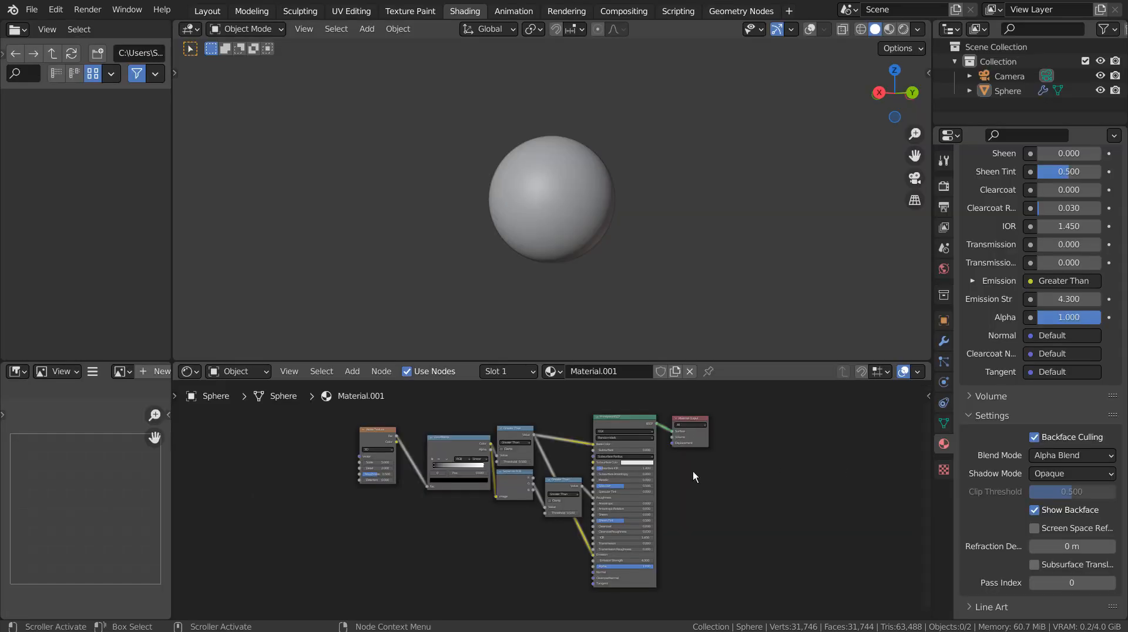
# Compare Material Preview and Rendered viewport shading, settling on Material Preview.
pyautogui.scroll(7, 679, 170)
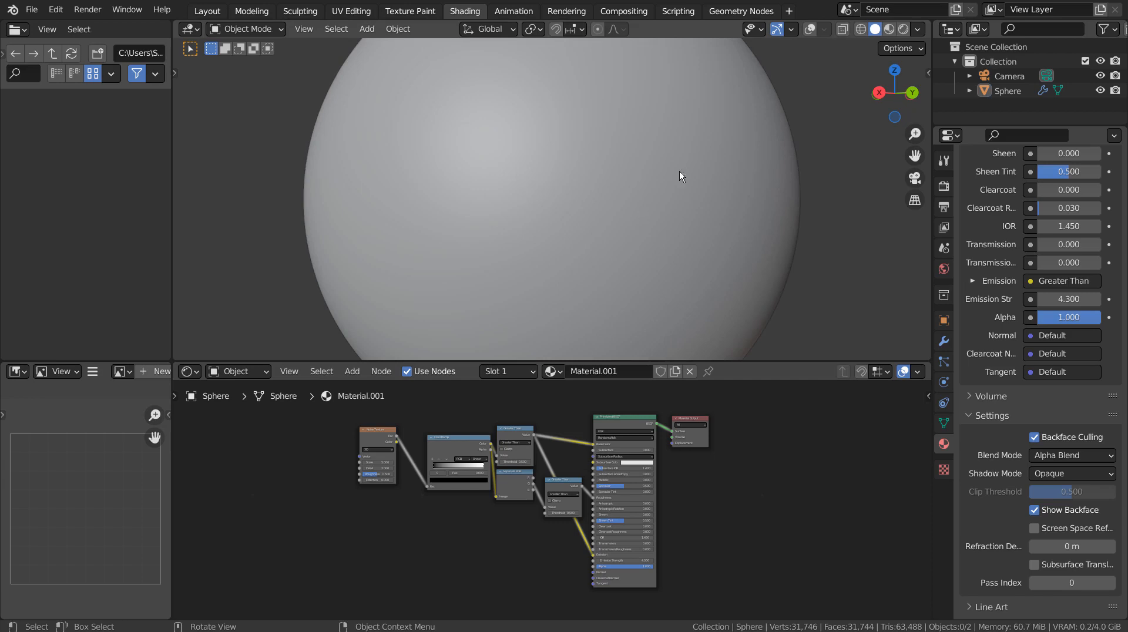
pyautogui.click(888, 29)
pyautogui.scroll(3, 597, 456)
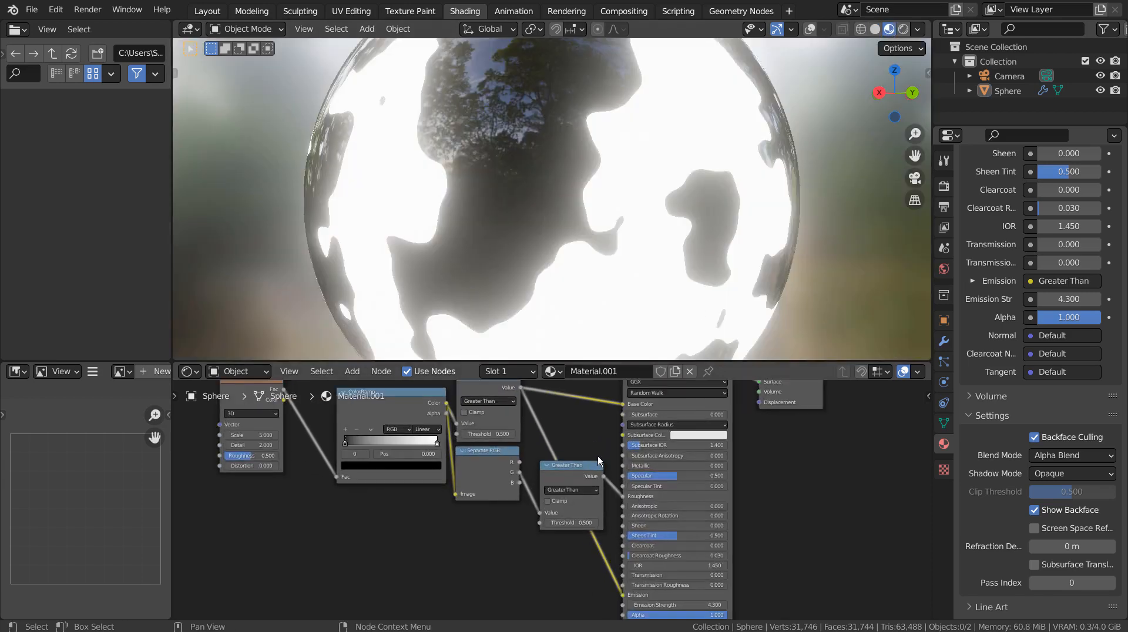
pyautogui.scroll(1, 597, 455)
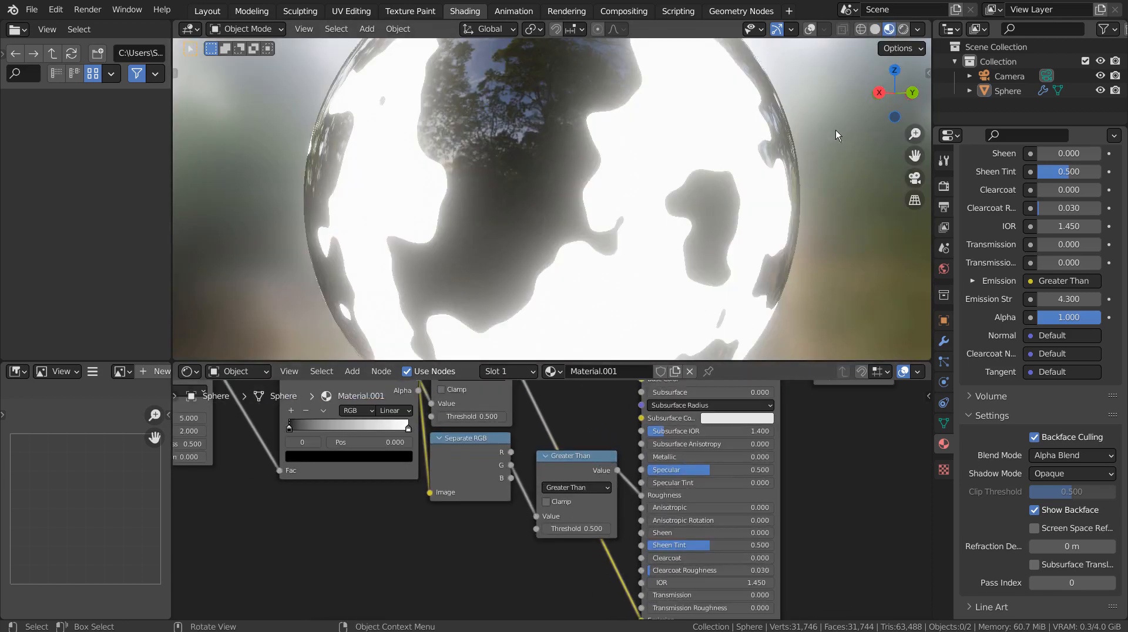
pyautogui.click(903, 29)
pyautogui.scroll(-2, 774, 209)
pyautogui.scroll(-1, 774, 210)
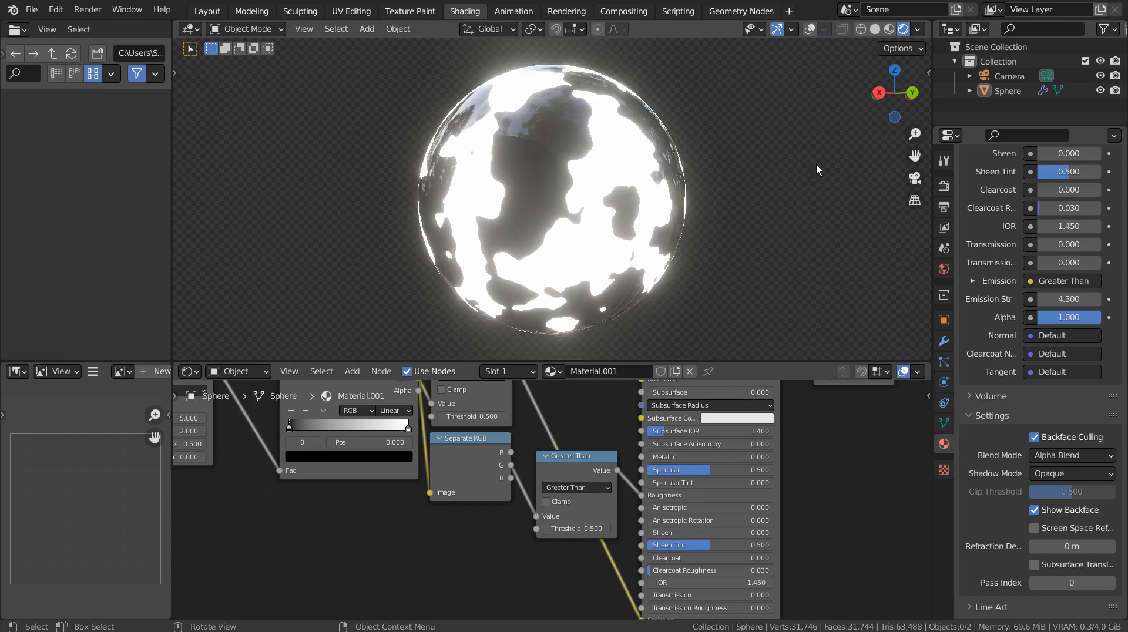
pyautogui.click(889, 29)
# Zoom and pan the node editor onto the Principled BSDF's lower inputs.
pyautogui.scroll(6, 630, 129)
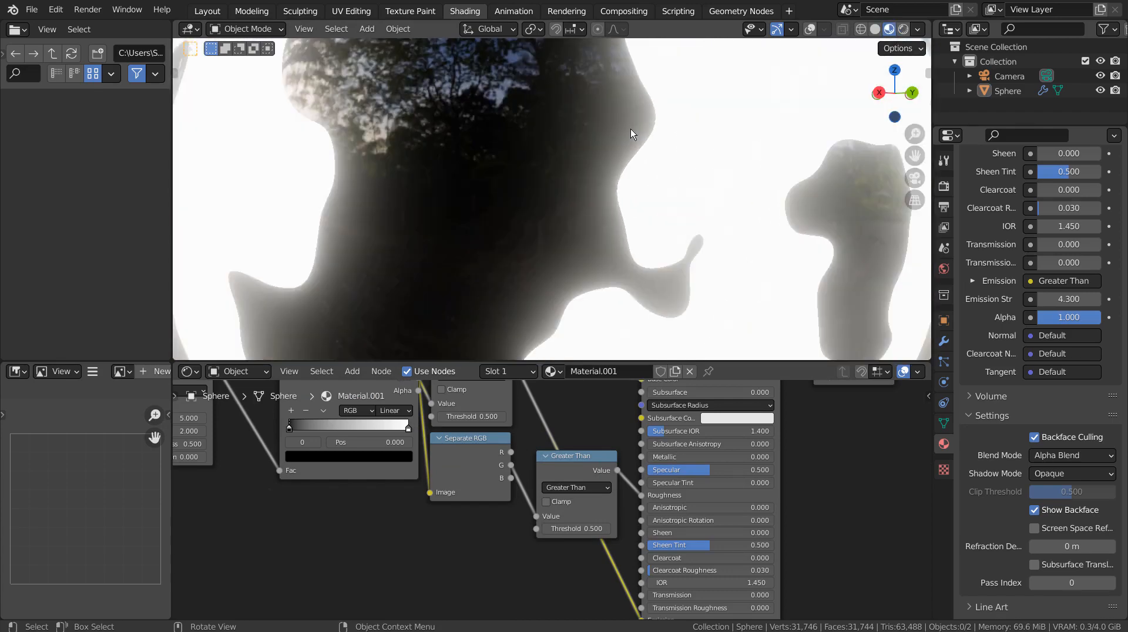
pyautogui.scroll(-4, 631, 134)
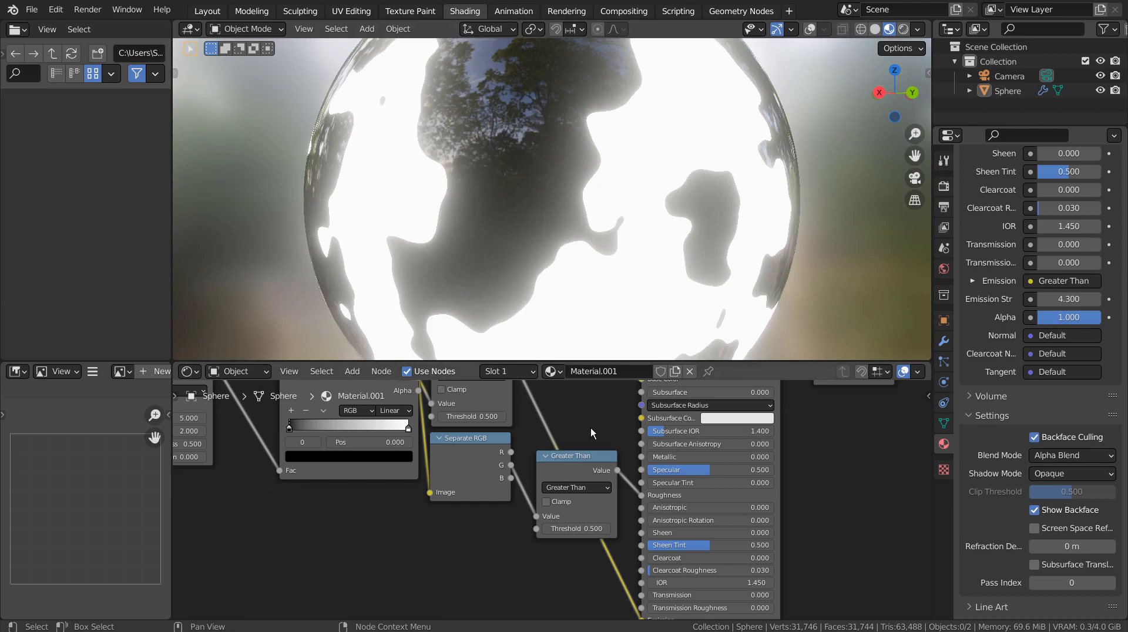
pyautogui.scroll(-5, 660, 522)
pyautogui.moveTo(768, 532); pyautogui.dragTo(674, 440, button='middle')
pyautogui.scroll(2, 583, 488)
pyautogui.scroll(3, 583, 488)
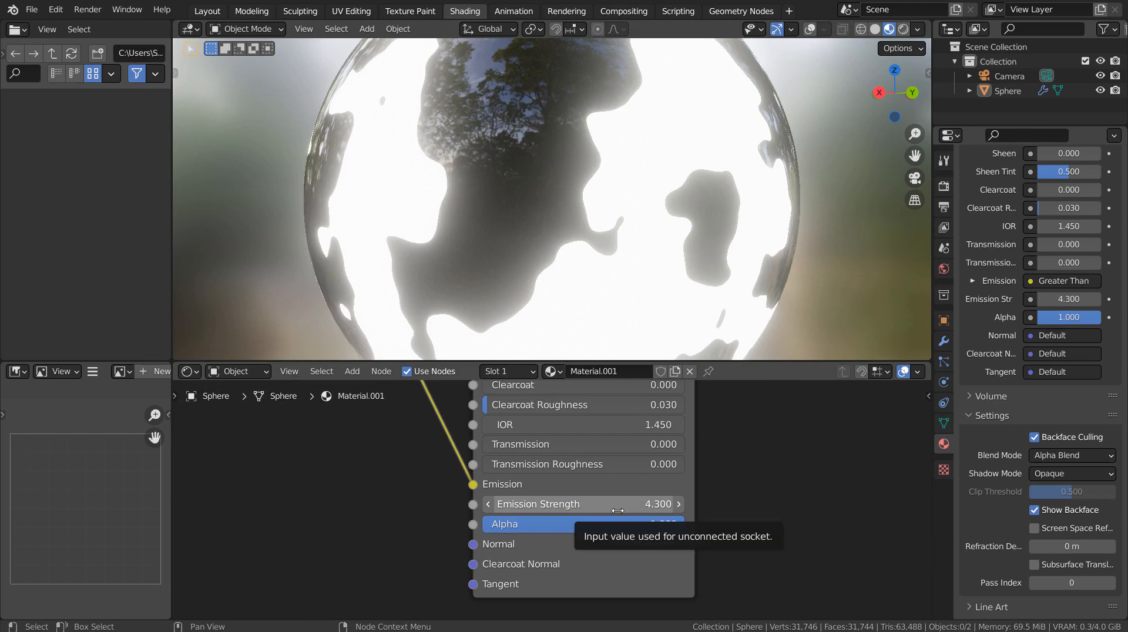
# Drag the Principled BSDF Emission Strength down to 0.000, leaving Alpha at 1.000.
pyautogui.moveTo(617, 504); pyautogui.dragTo(364, 504)
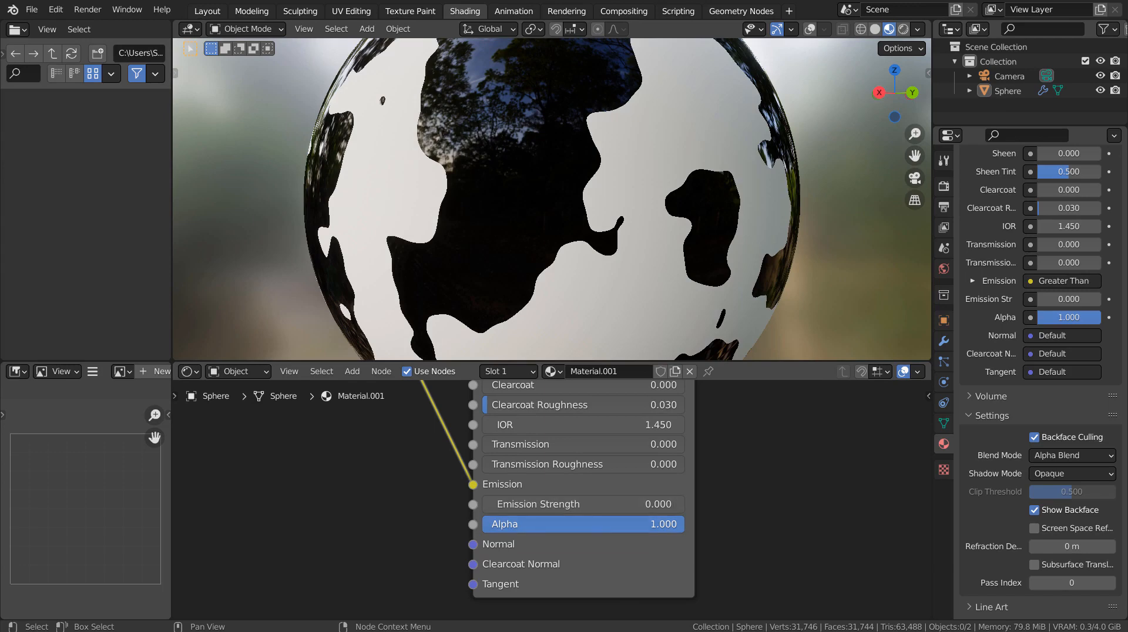
pyautogui.moveTo(682, 524)
pyautogui.mouseDown()
pyautogui.moveTo(478, 524)
pyautogui.moveTo(683, 524)
pyautogui.mouseUp()
pyautogui.scroll(-3, 682, 462)
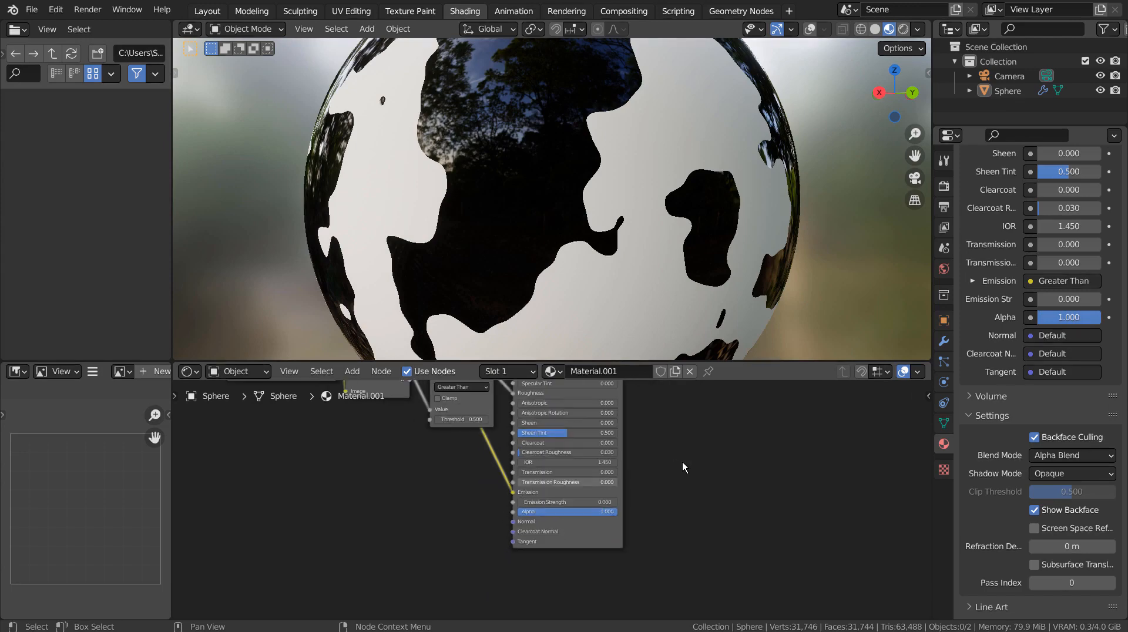
# Frame the node tree, reposition the ColorRamp node, and unplug its Color from the first Greater Than node.
pyautogui.press('Home')
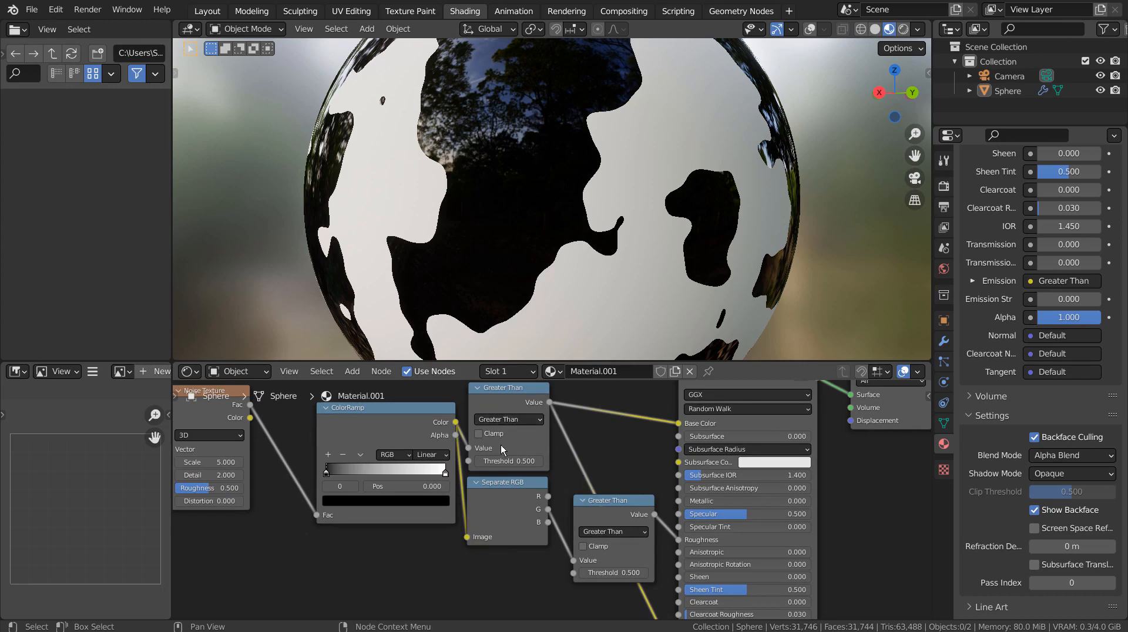
pyautogui.scroll(-1, 500, 445)
pyautogui.moveTo(410, 507); pyautogui.dragTo(512, 540, button='middle')
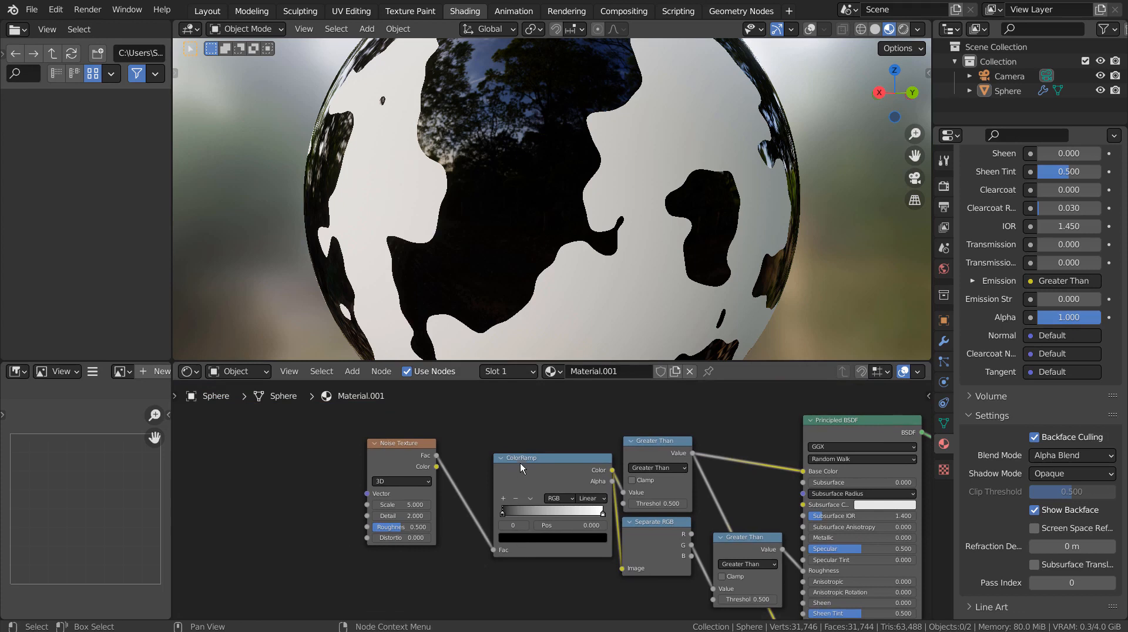
pyautogui.moveTo(521, 462); pyautogui.dragTo(494, 449)
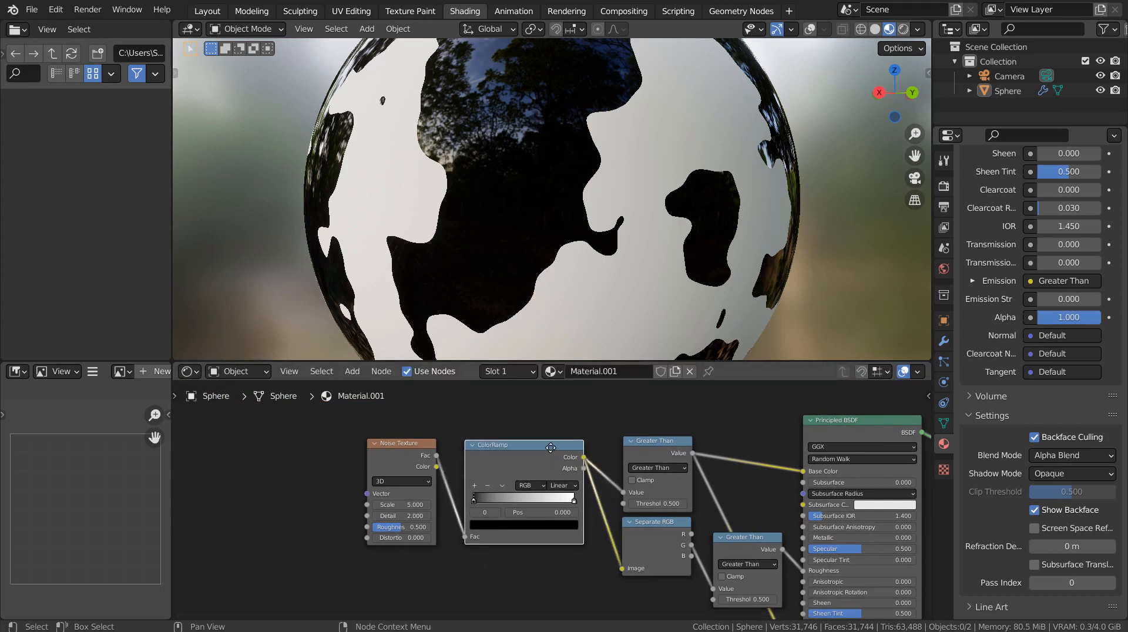
pyautogui.moveTo(550, 448); pyautogui.dragTo(556, 446)
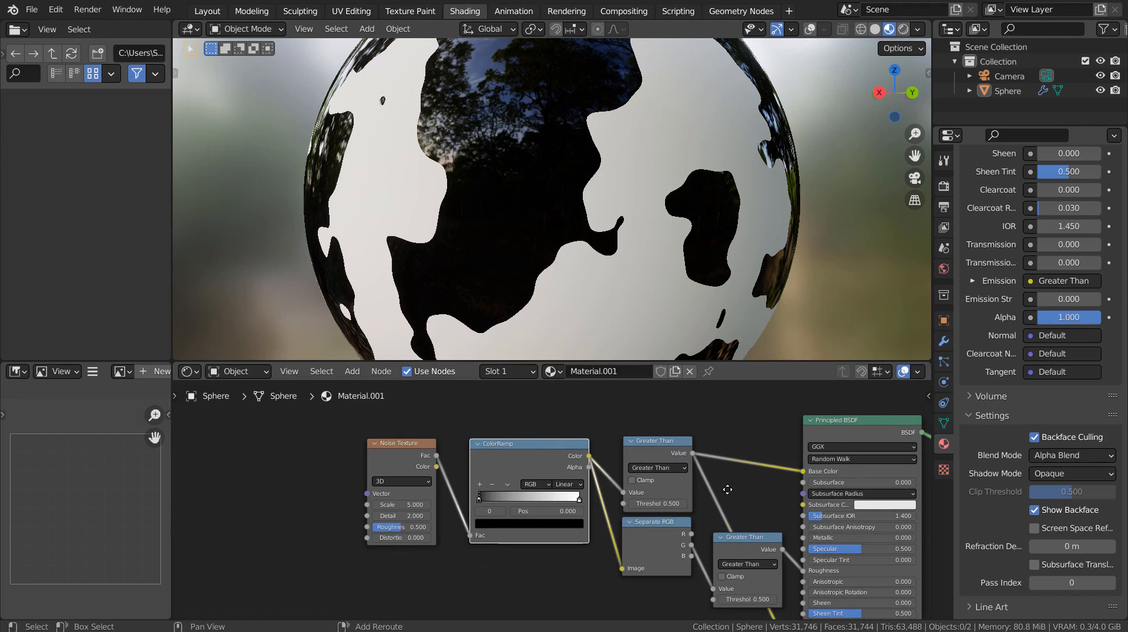
pyautogui.moveTo(727, 489); pyautogui.dragTo(611, 476, button='middle')
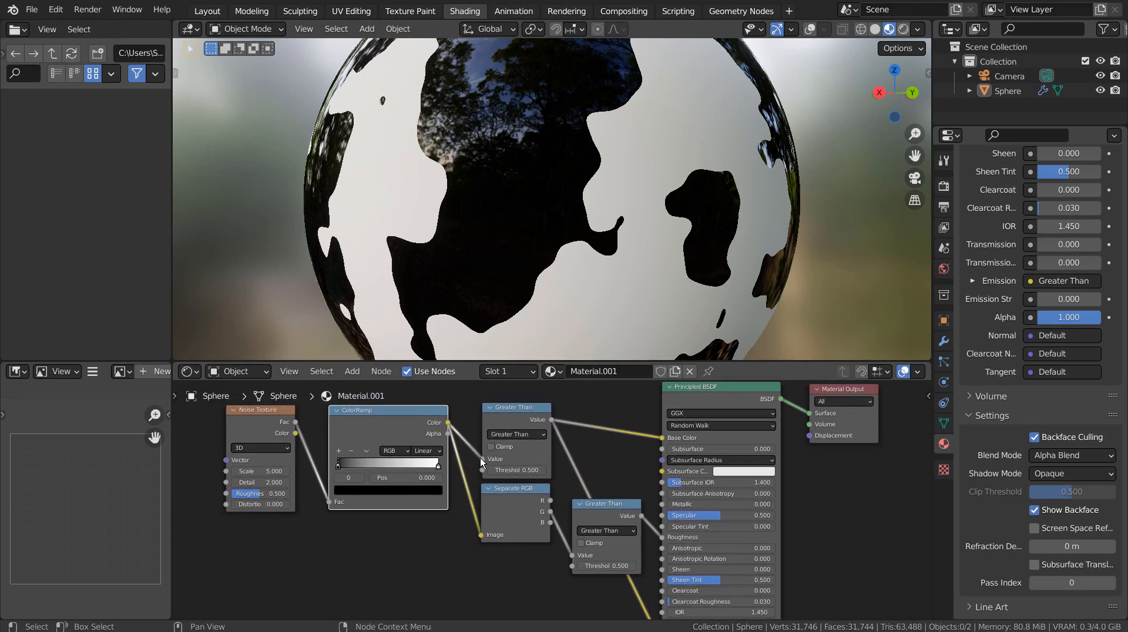
pyautogui.moveTo(481, 459); pyautogui.dragTo(662, 438)
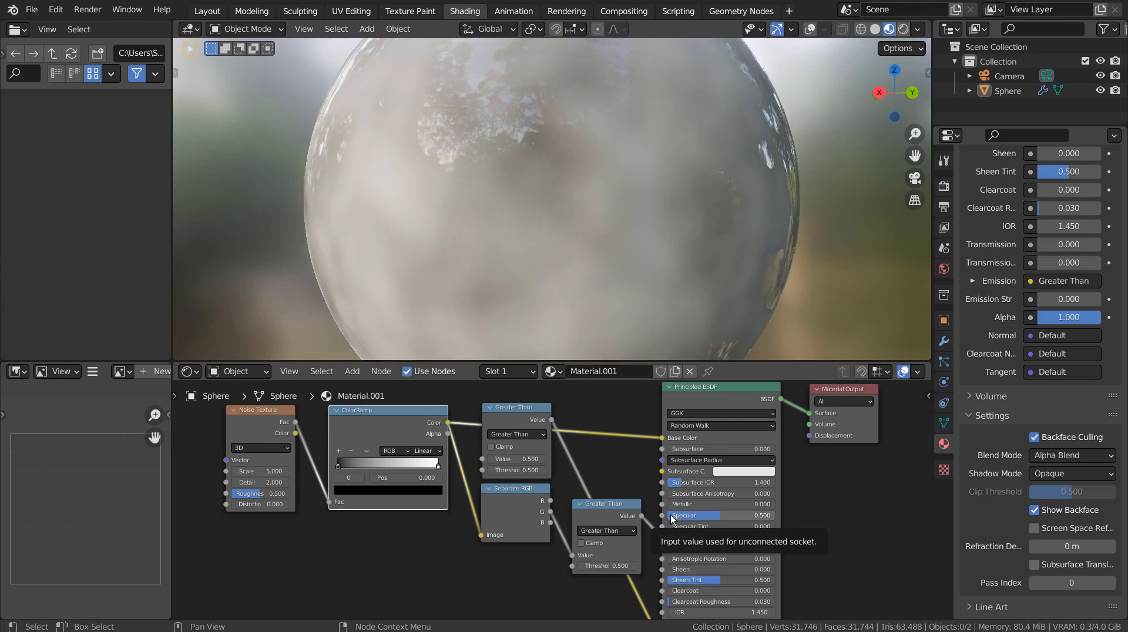
# Disconnect the links feeding the Principled BSDF Roughness and Emission sockets.
pyautogui.scroll(-4, 647, 302)
pyautogui.scroll(4, 640, 248)
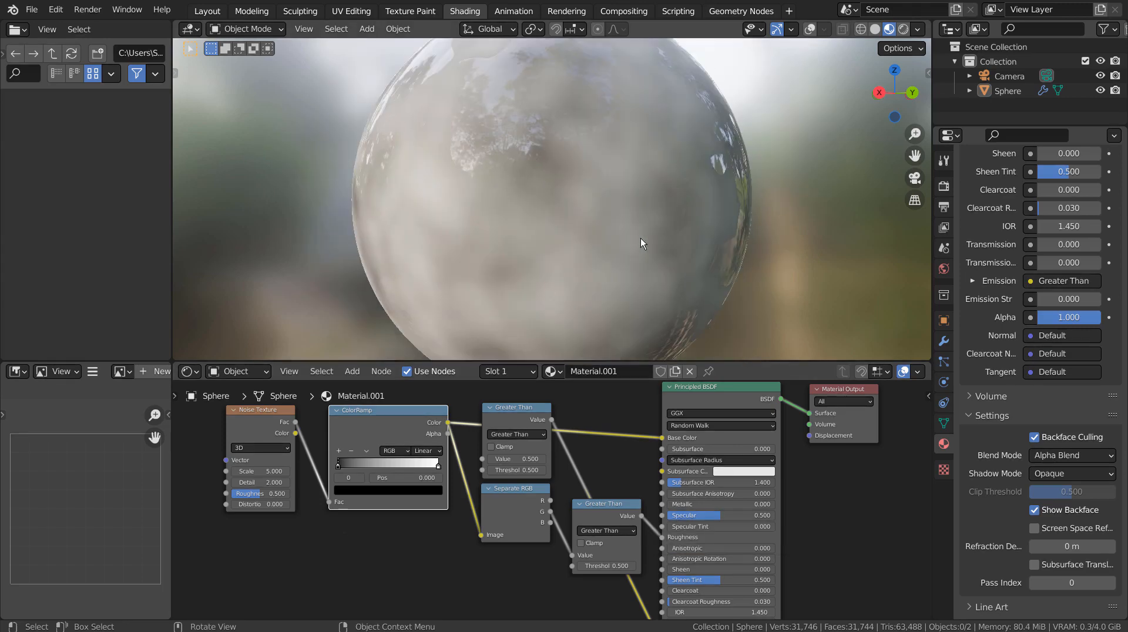
pyautogui.moveTo(360, 227); pyautogui.dragTo(417, 246, button='middle')
pyautogui.scroll(-1, 676, 478)
pyautogui.scroll(-3, 676, 478)
pyautogui.moveTo(763, 560); pyautogui.dragTo(650, 488, button='middle')
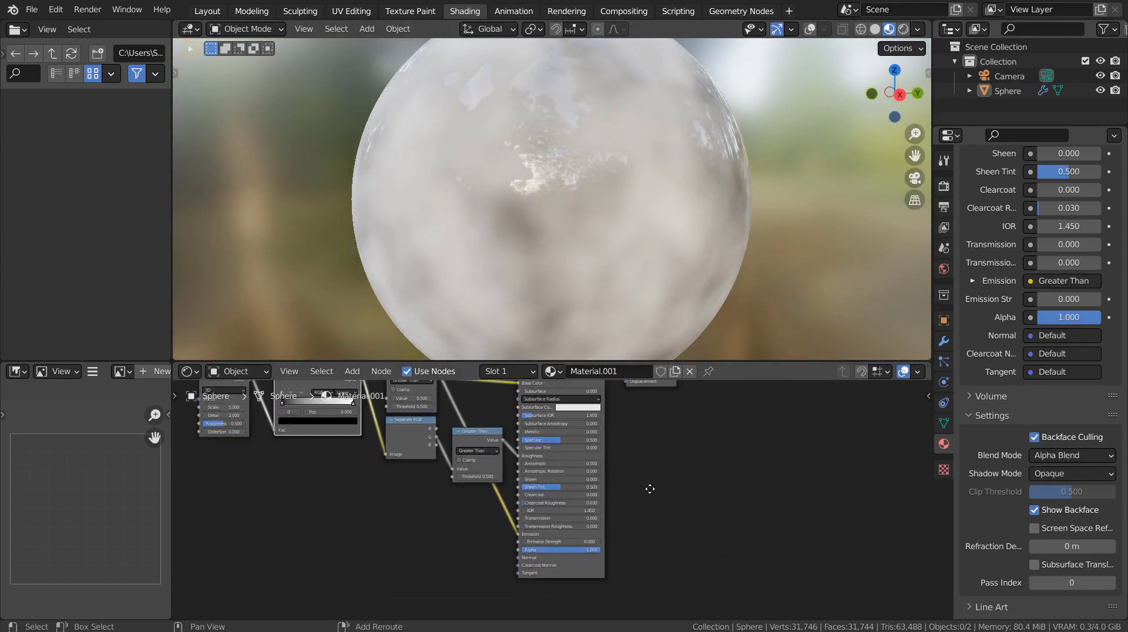
pyautogui.moveTo(517, 456); pyautogui.dragTo(507, 489)
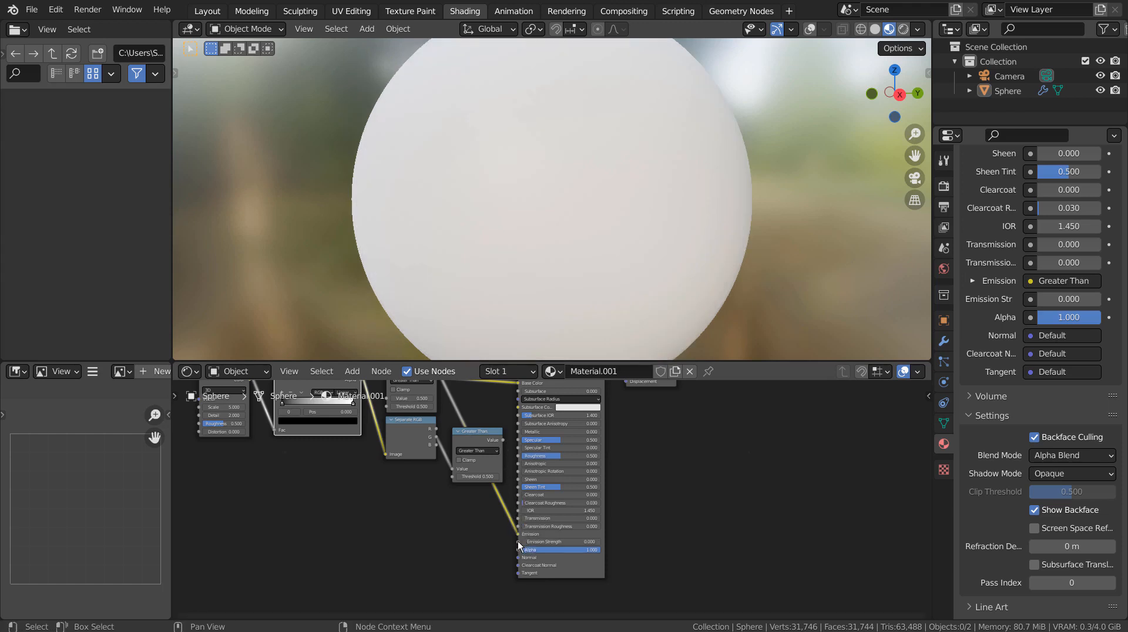
pyautogui.moveTo(518, 535); pyautogui.dragTo(480, 542)
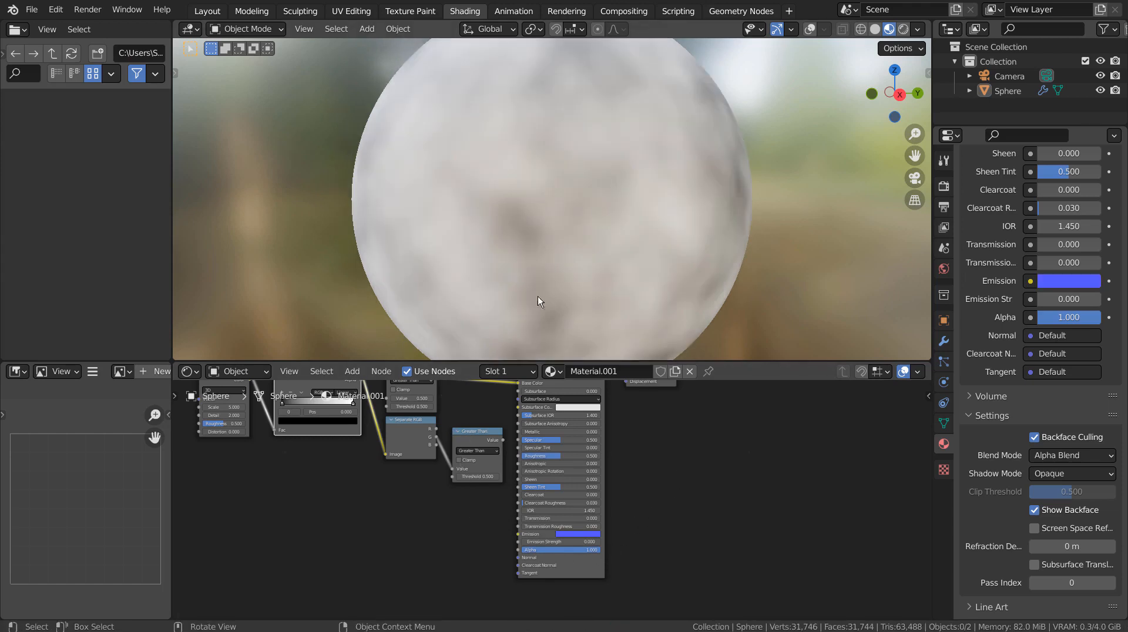
pyautogui.moveTo(347, 487); pyautogui.dragTo(528, 574, button='middle')
pyautogui.scroll(3, 537, 547)
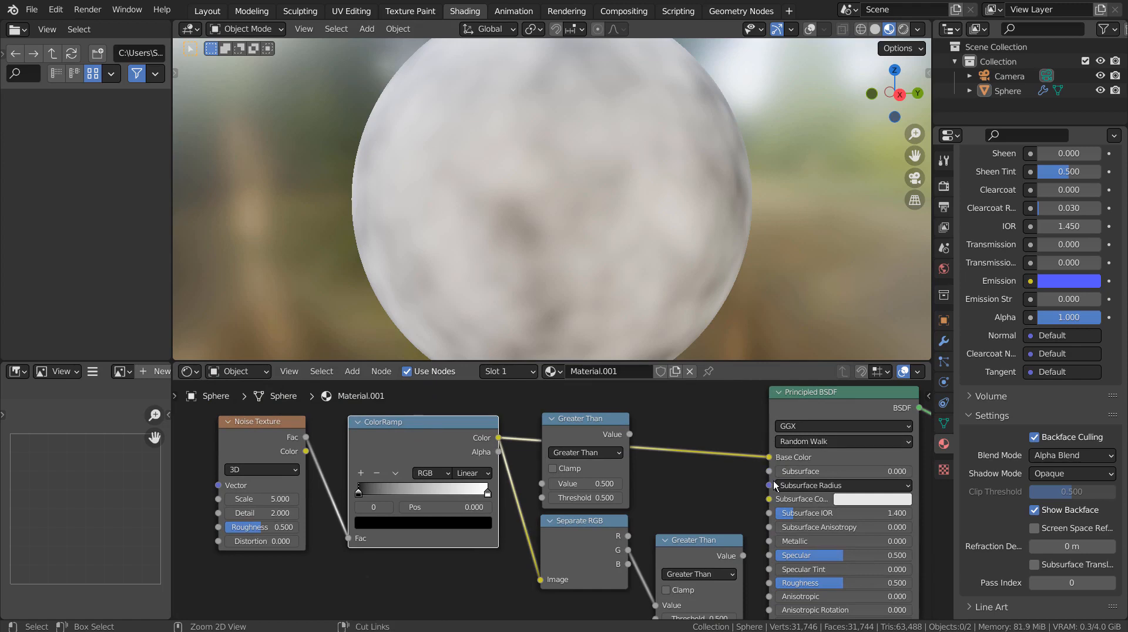
# Undo to restore the shader links, then unplug and reconnect ColorRamp Color to the Separate RGB Image input.
pyautogui.hotkey('ctrl', 'z')
pyautogui.hotkey('ctrl', 'z')
pyautogui.hotkey('ctrl', 'z')
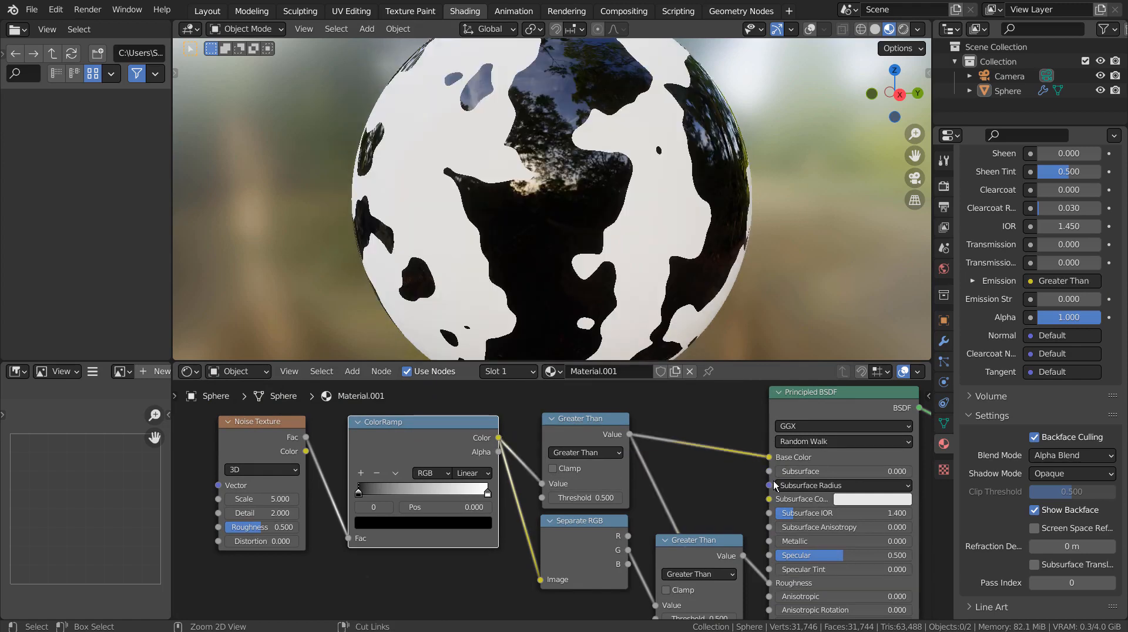
pyautogui.moveTo(666, 478); pyautogui.dragTo(572, 480, button='middle')
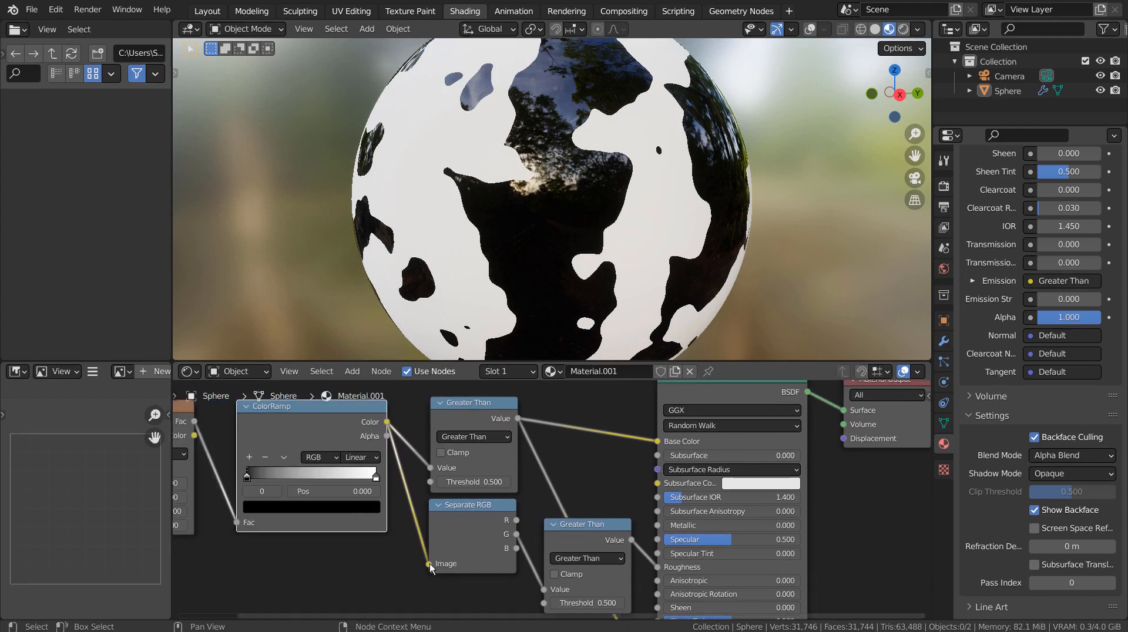
pyautogui.moveTo(429, 564); pyautogui.dragTo(450, 584)
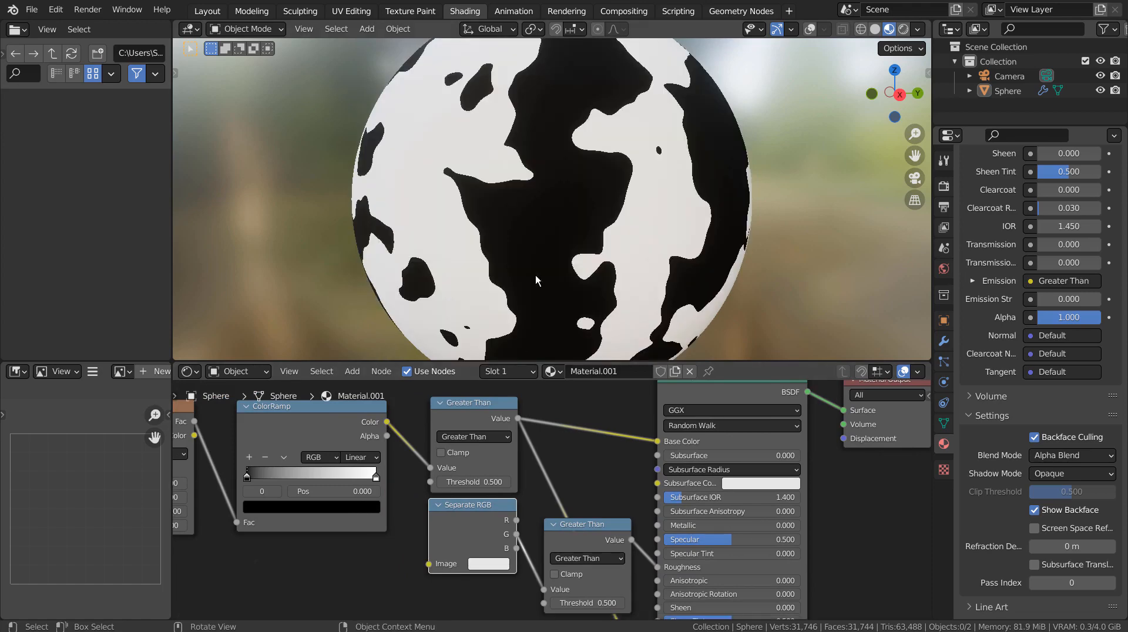
pyautogui.moveTo(653, 238); pyautogui.dragTo(485, 264, button='middle')
pyautogui.scroll(5, 570, 217)
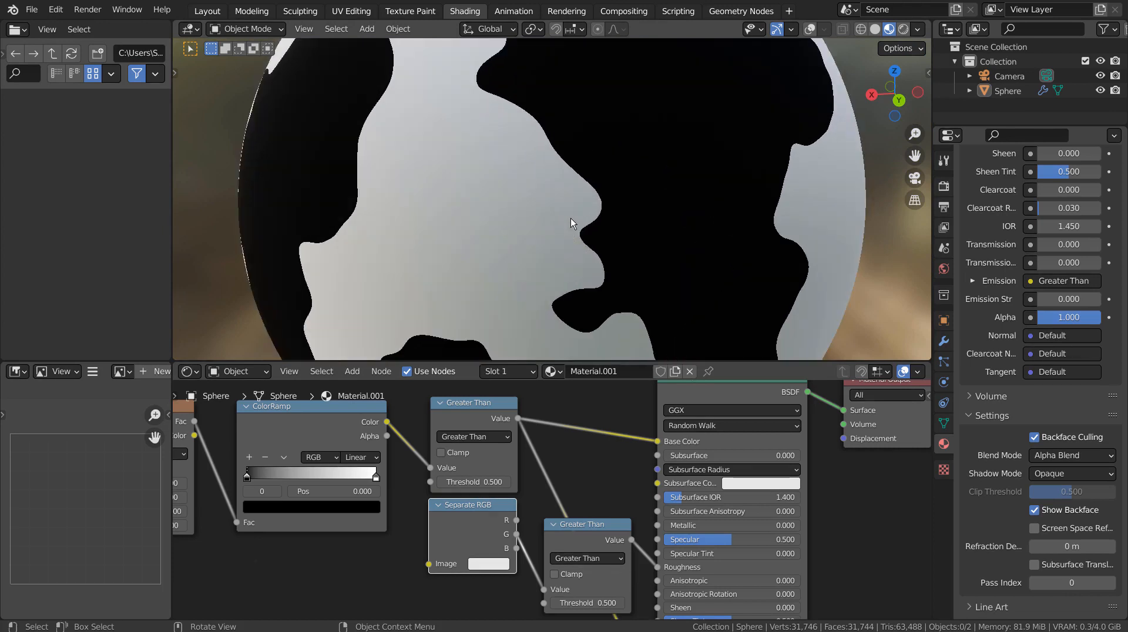
pyautogui.scroll(-3, 570, 217)
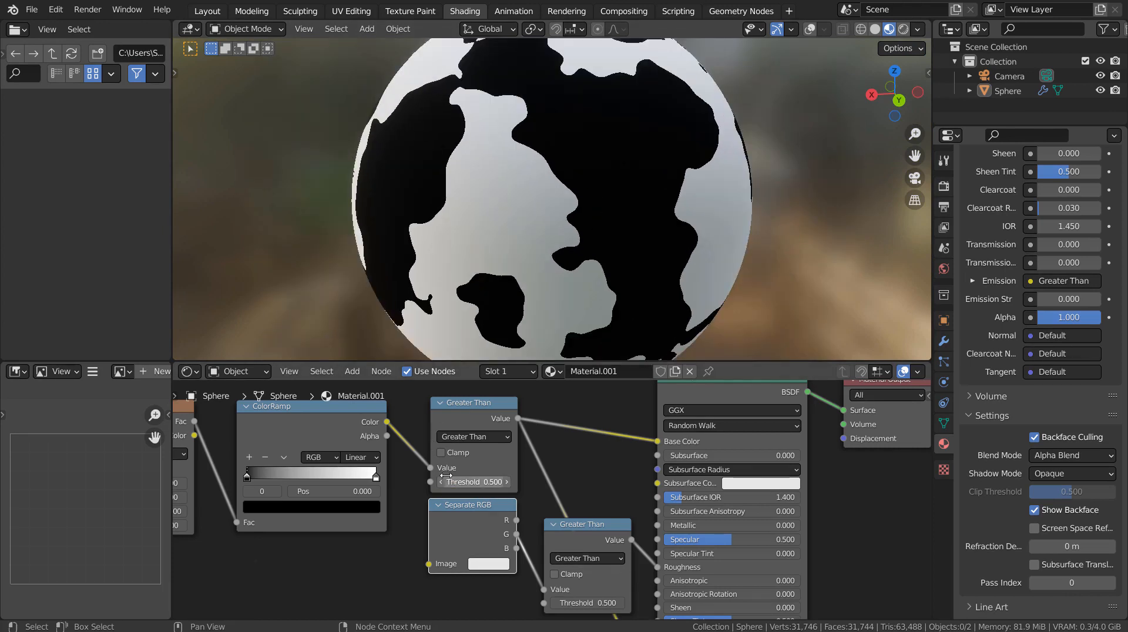
pyautogui.moveTo(386, 422); pyautogui.dragTo(428, 563)
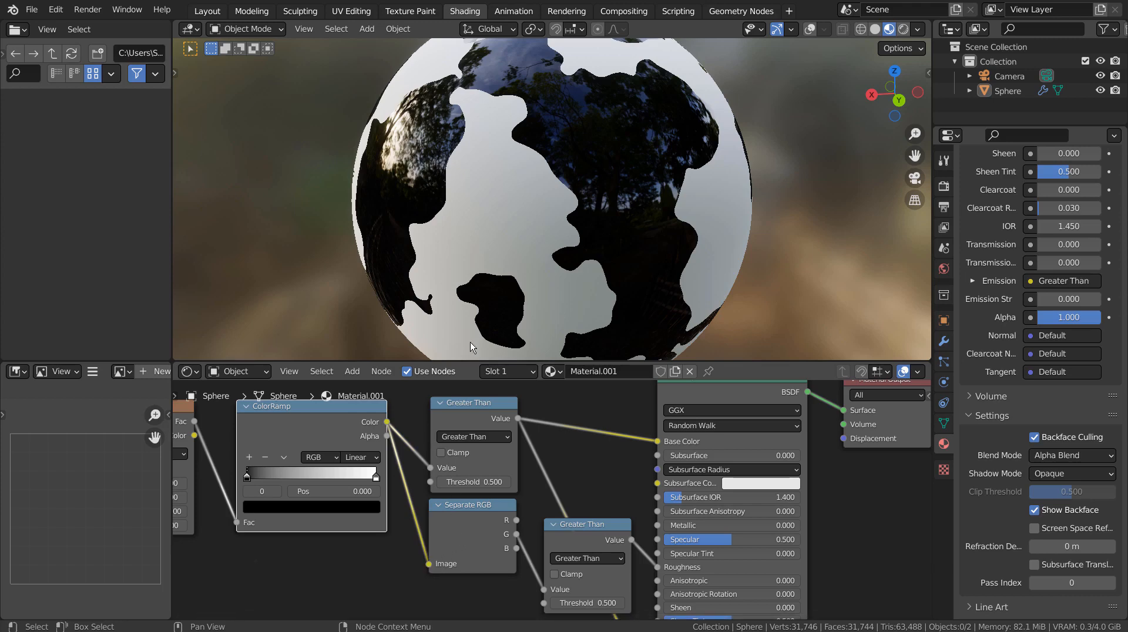
# Move the Separate RGB G link from the lower Greater Than Value input straight onto Roughness.
pyautogui.moveTo(429, 150); pyautogui.dragTo(461, 121, button='middle')
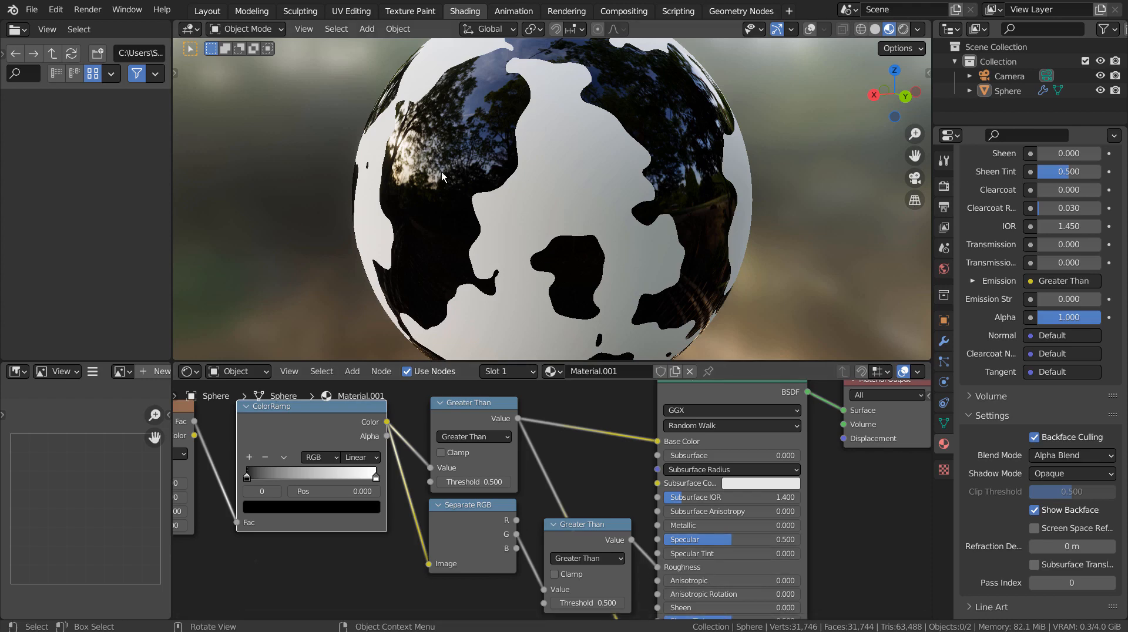
pyautogui.moveTo(406, 154); pyautogui.dragTo(483, 151, button='middle')
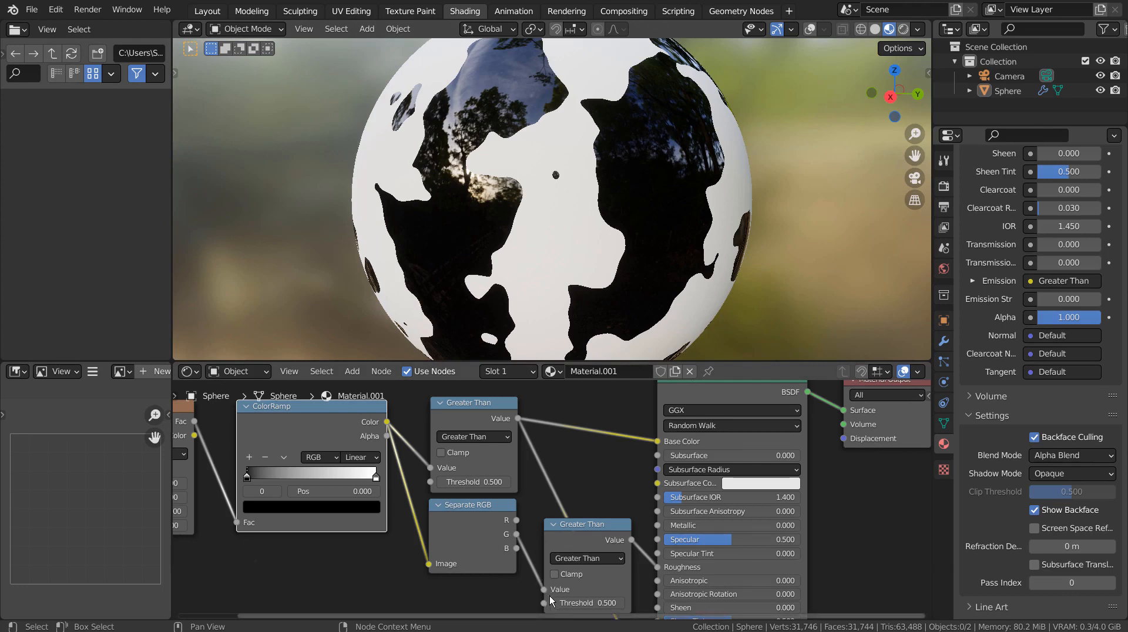
pyautogui.moveTo(544, 589); pyautogui.dragTo(658, 566)
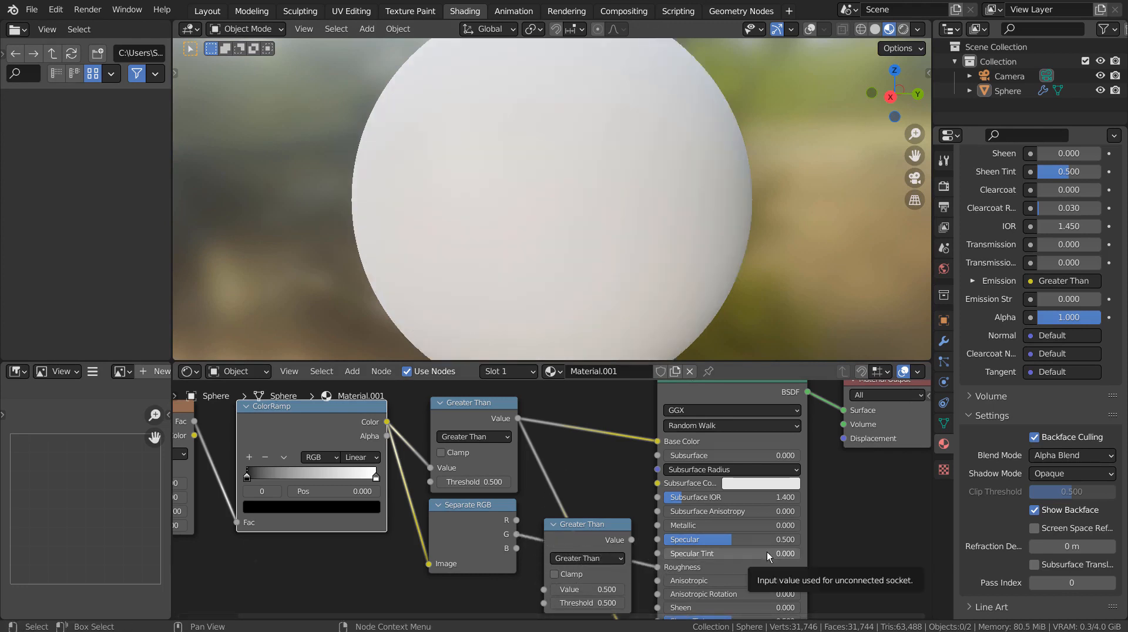
# Undo the Roughness rewiring and set the lower Greater Than Threshold to 4.7.
pyautogui.moveTo(504, 178); pyautogui.dragTo(481, 203, button='middle')
pyautogui.hotkey('ctrl', 'z')
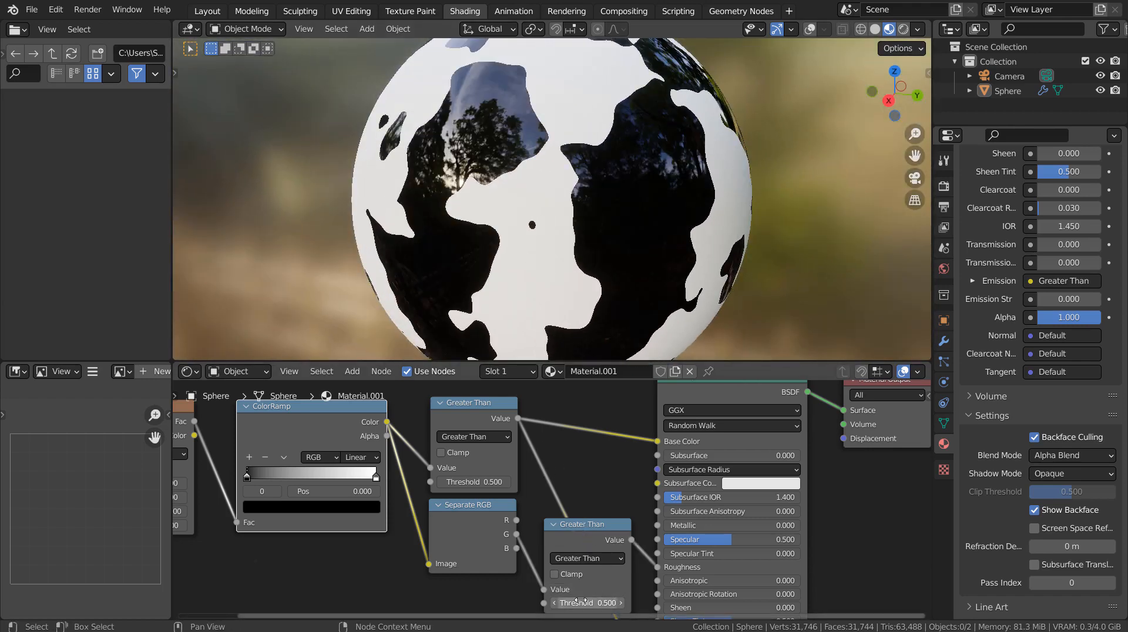
pyautogui.click(608, 603)
pyautogui.write('4.7')
pyautogui.press('Return')
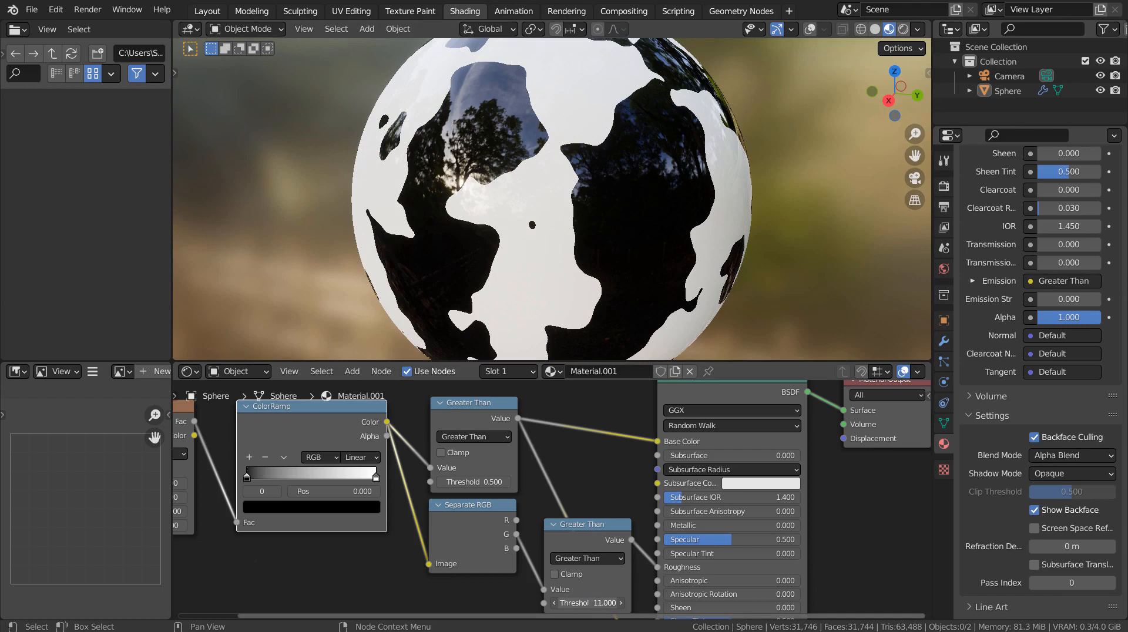
# Sweep the lower Threshold to compare reflections, then revert it to 0.500.
pyautogui.moveTo(609, 602)
pyautogui.mouseDown()
pyautogui.moveTo(536, 603)
pyautogui.moveTo(589, 602)
pyautogui.mouseUp()
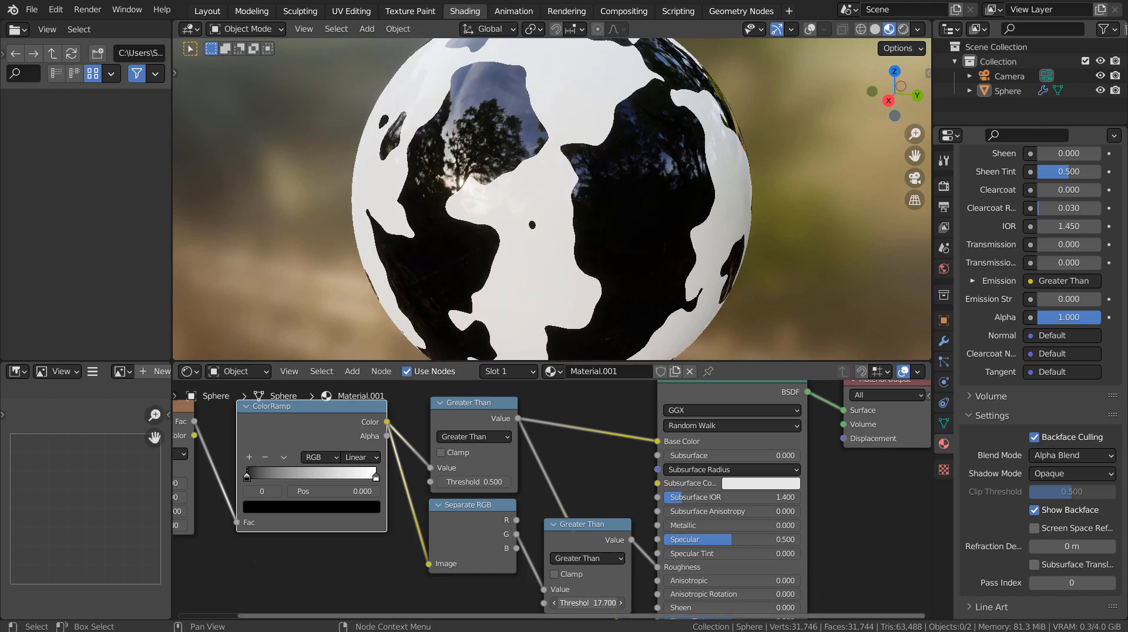
pyautogui.scroll(4, 486, 182)
pyautogui.moveTo(463, 202); pyautogui.dragTo(562, 207, button='middle')
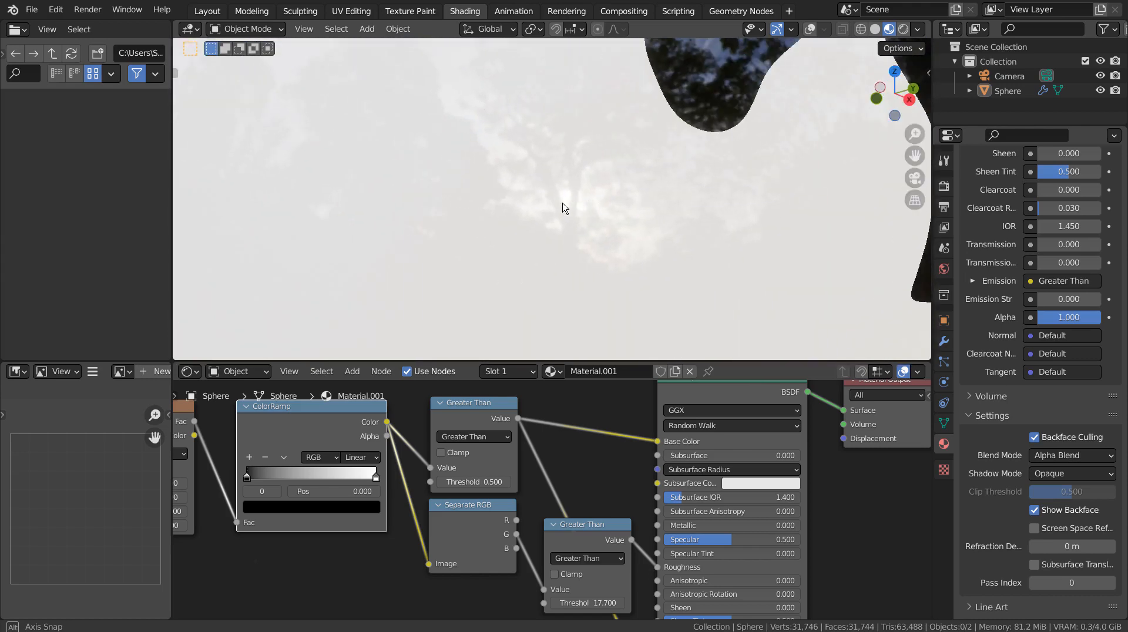
pyautogui.hotkey('ctrl', 'z')
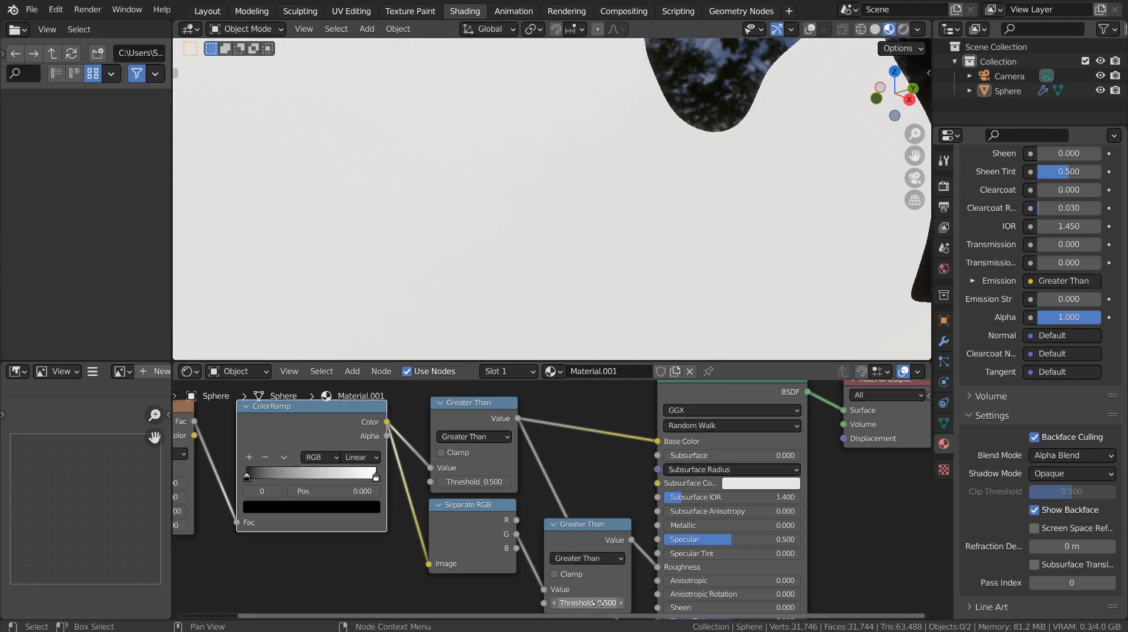
pyautogui.moveTo(677, 171)
pyautogui.mouseDown(button='middle')
pyautogui.moveTo(476, 174)
pyautogui.moveTo(537, 199)
pyautogui.moveTo(661, 205)
pyautogui.moveTo(651, 226)
pyautogui.moveTo(692, 225)
pyautogui.moveTo(760, 185)
pyautogui.moveTo(679, 182)
pyautogui.mouseUp(button='middle')
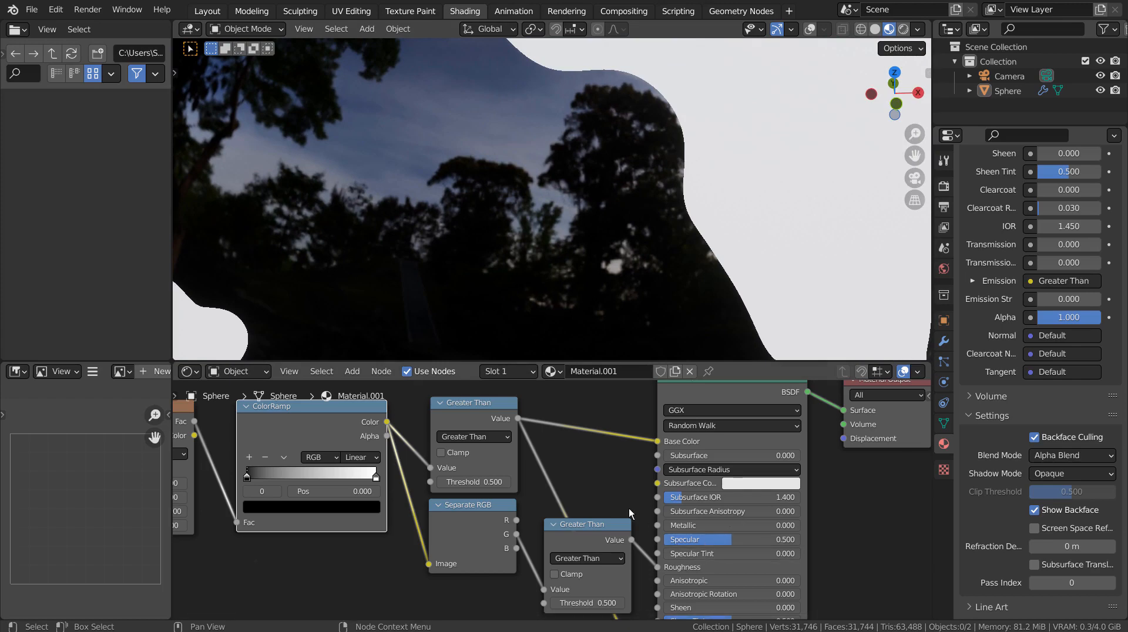
# Raise the Principled BSDF Emission Strength to 14.200 and orbit to inspect the glowing spots.
pyautogui.scroll(-3, 628, 508)
pyautogui.moveTo(755, 478); pyautogui.dragTo(606, 451, button='middle')
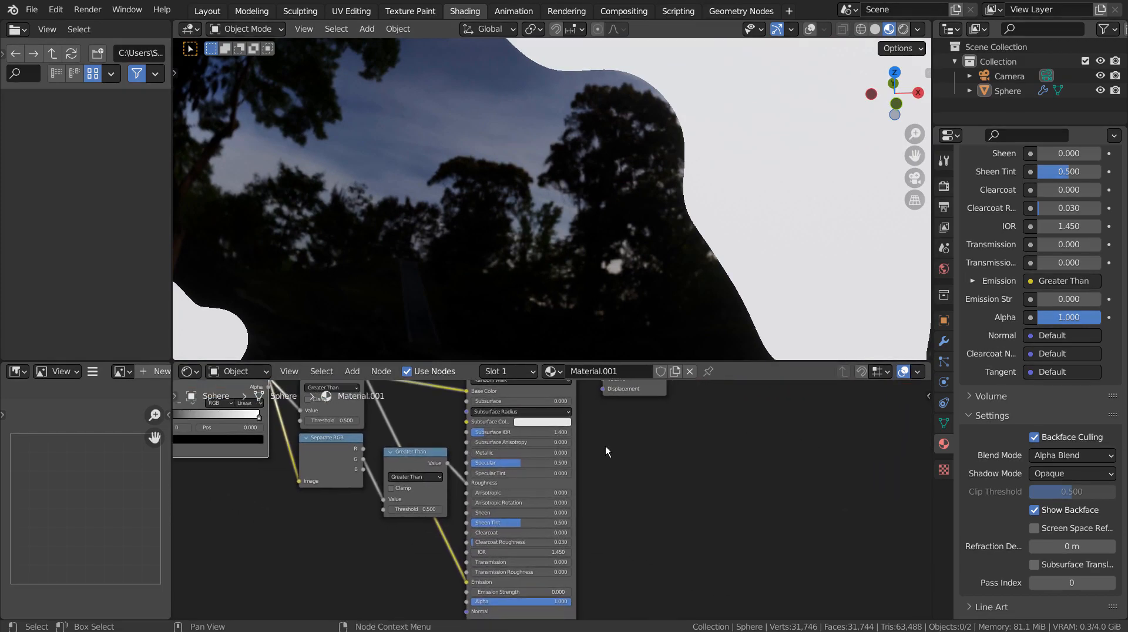
pyautogui.moveTo(408, 448); pyautogui.dragTo(474, 485, button='middle')
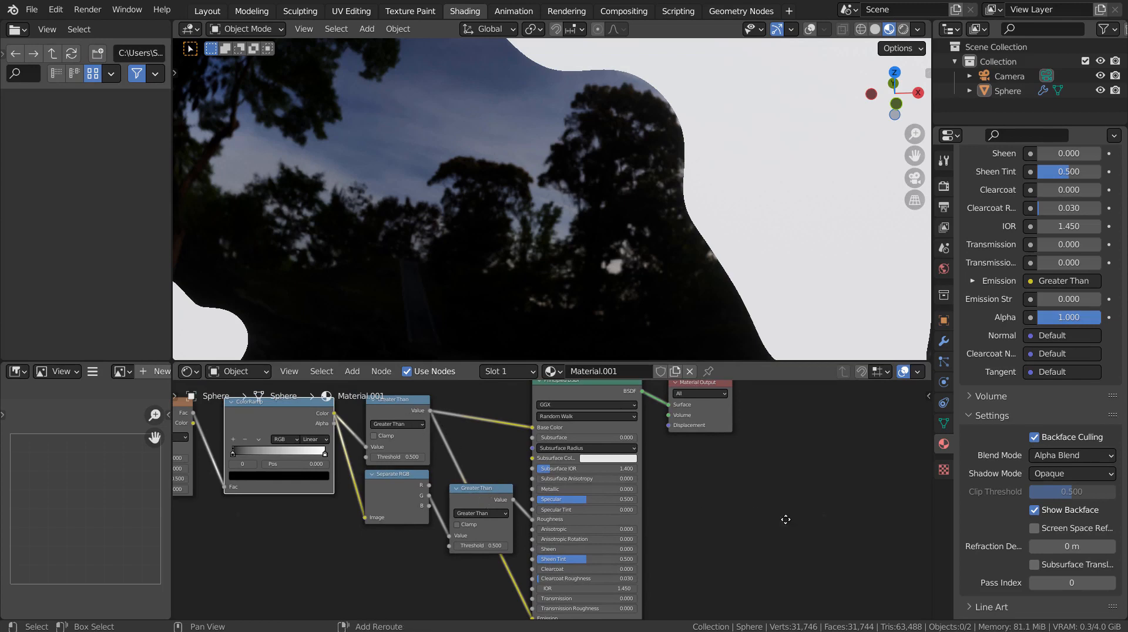
pyautogui.keyDown('shift'); pyautogui.moveTo(786, 518); pyautogui.dragTo(720, 413, button='middle'); pyautogui.keyUp('shift')
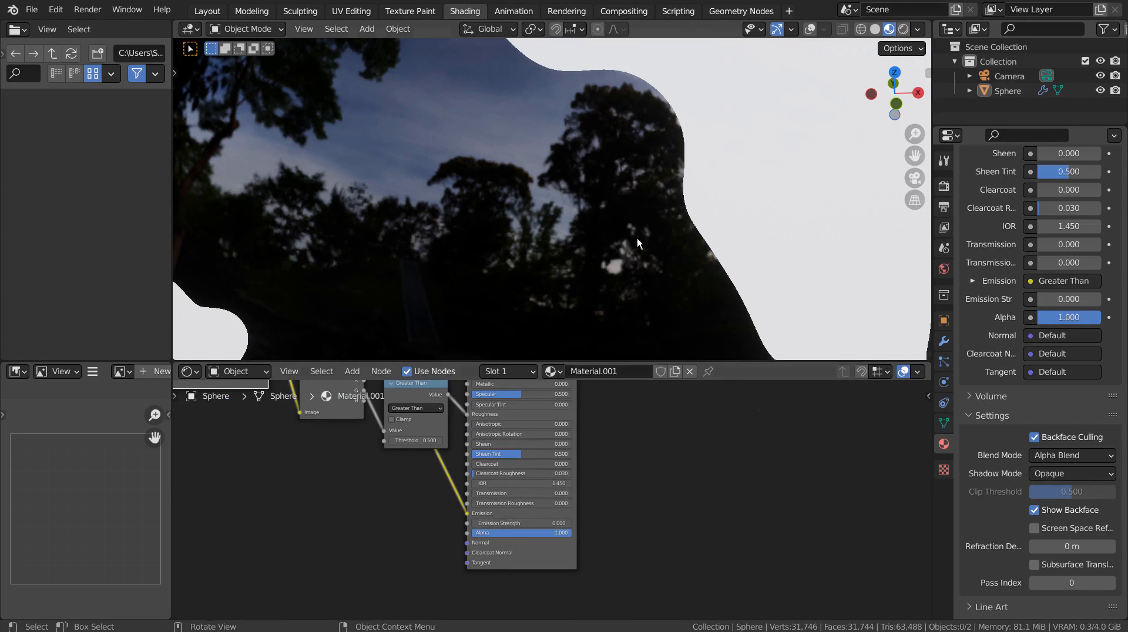
pyautogui.moveTo(515, 527); pyautogui.dragTo(570, 527)
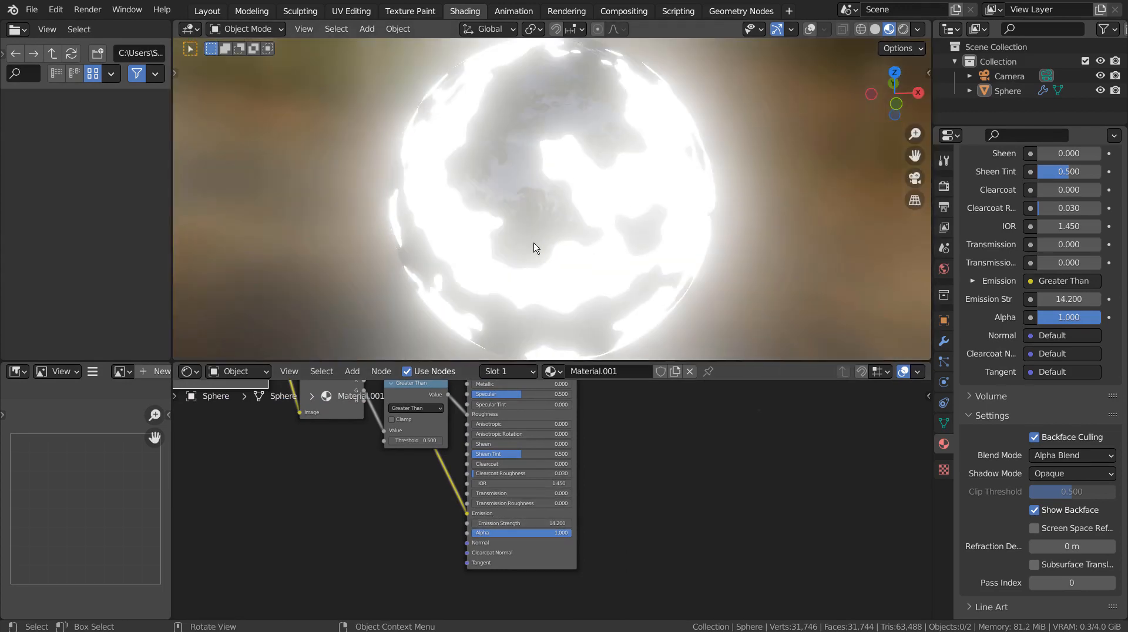
pyautogui.moveTo(564, 182)
pyautogui.mouseDown(button='middle')
pyautogui.moveTo(770, 167)
pyautogui.moveTo(583, 167)
pyautogui.moveTo(542, 188)
pyautogui.mouseUp(button='middle')
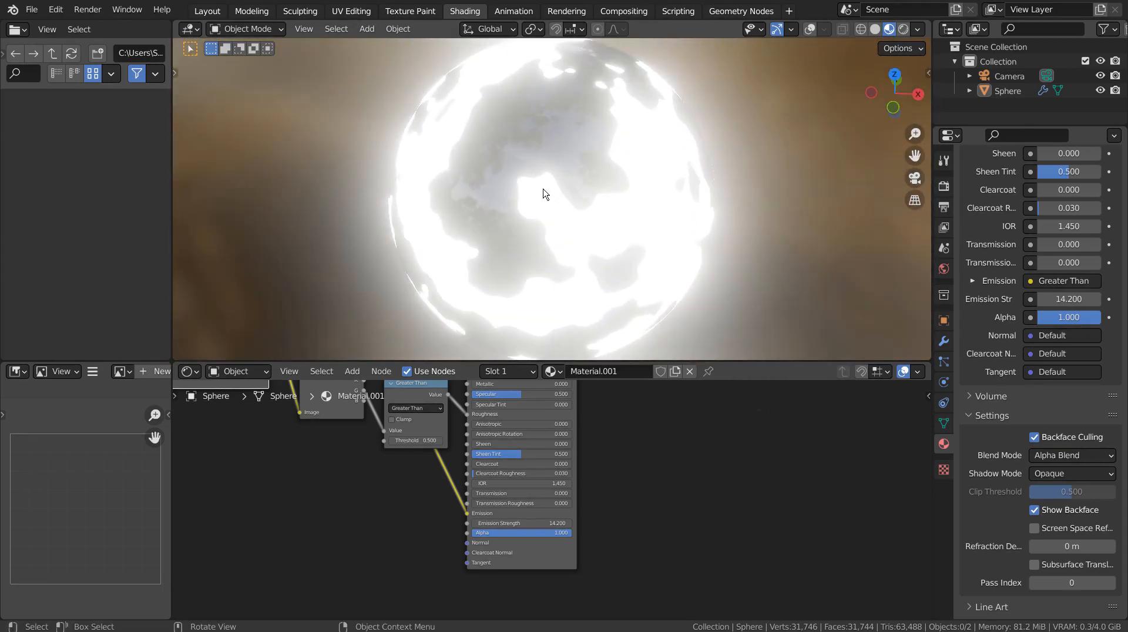
pyautogui.scroll(4, 539, 184)
pyautogui.moveTo(474, 223); pyautogui.dragTo(519, 216, button='middle')
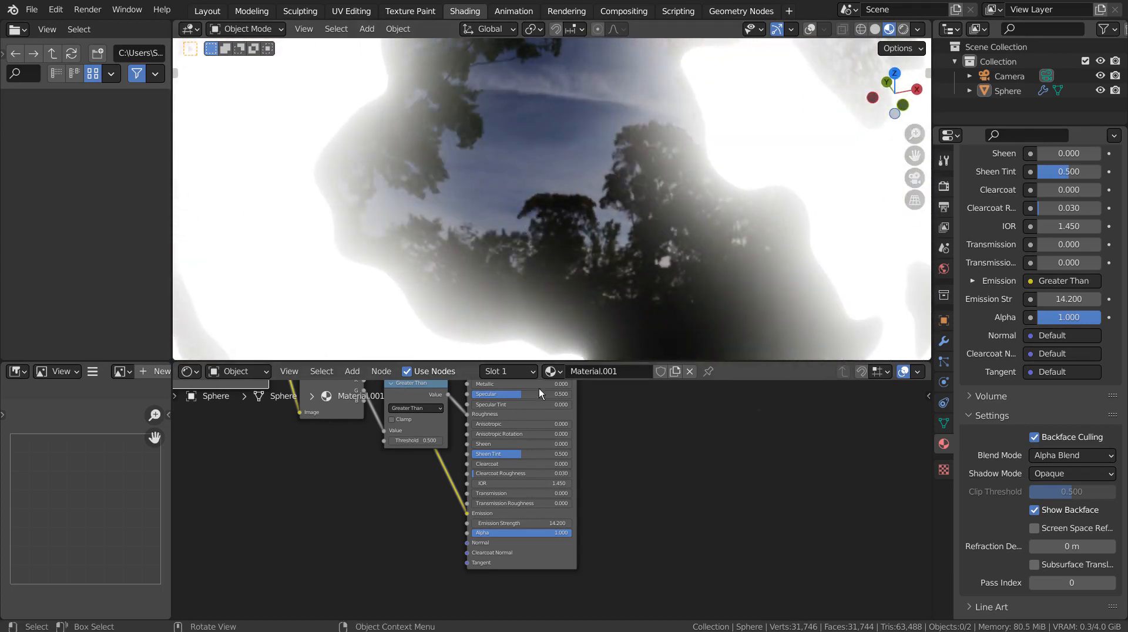
# Set Emission Strength back to 0 to remove the glow.
pyautogui.moveTo(535, 525); pyautogui.dragTo(452, 524)
pyautogui.click(536, 524)
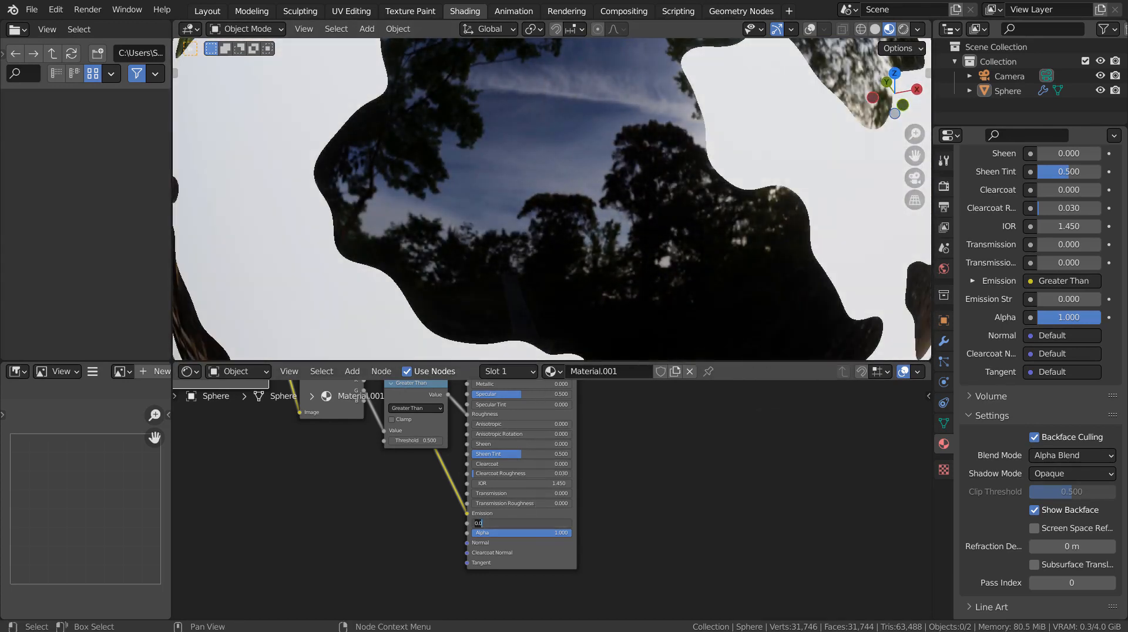
pyautogui.press('Return')
pyautogui.scroll(-5, 667, 244)
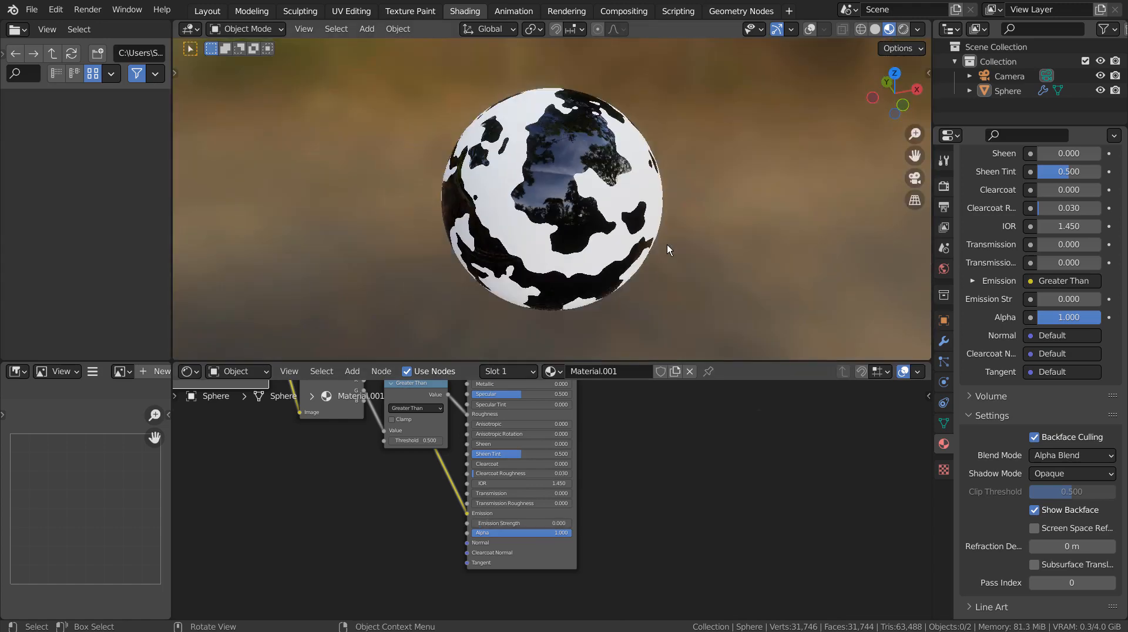
pyautogui.scroll(3, 667, 245)
pyautogui.keyDown('shift'); pyautogui.moveTo(350, 527); pyautogui.dragTo(644, 612, button='middle'); pyautogui.keyUp('shift')
pyautogui.scroll(6, 518, 438)
pyautogui.moveTo(497, 417); pyautogui.dragTo(509, 525, button='middle')
pyautogui.scroll(4, 509, 525)
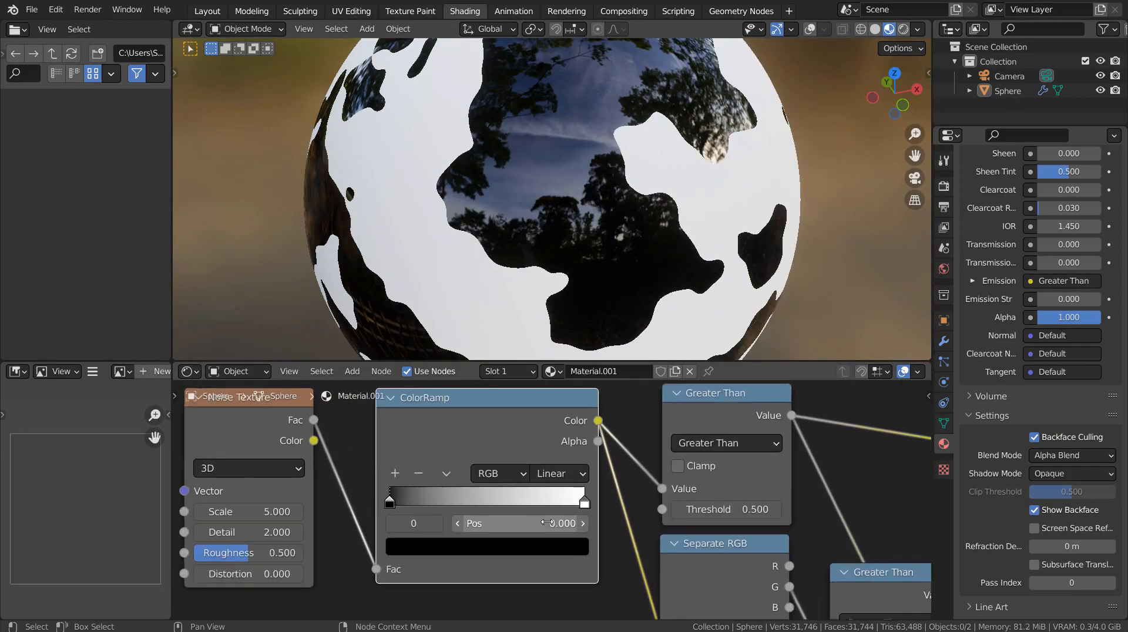
pyautogui.click(584, 504)
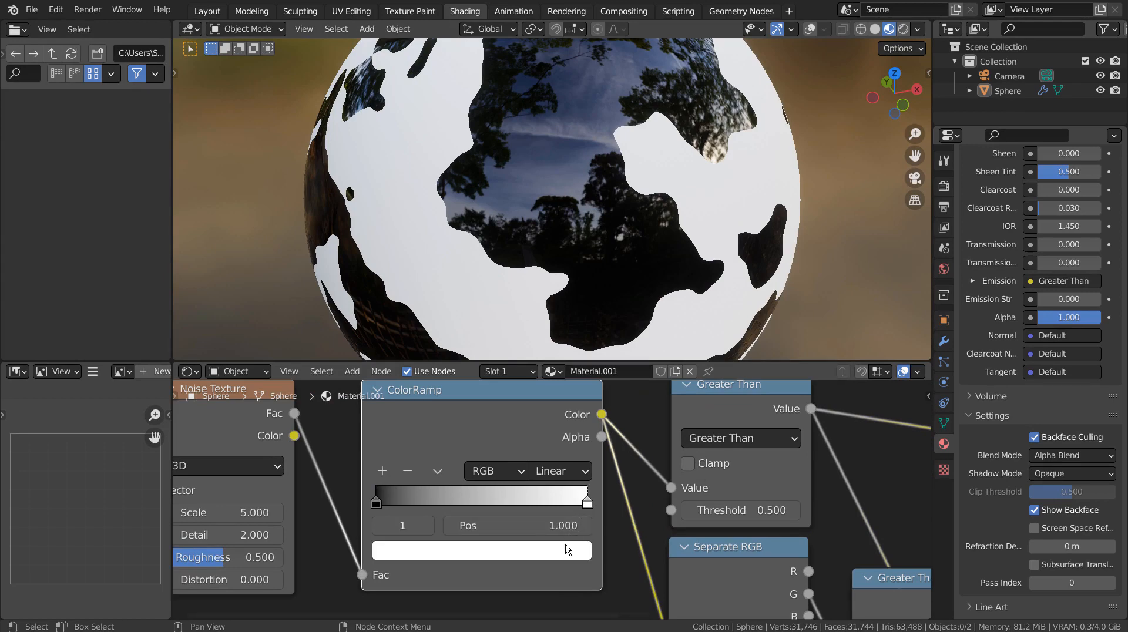
pyautogui.click(567, 549)
pyautogui.click(405, 331)
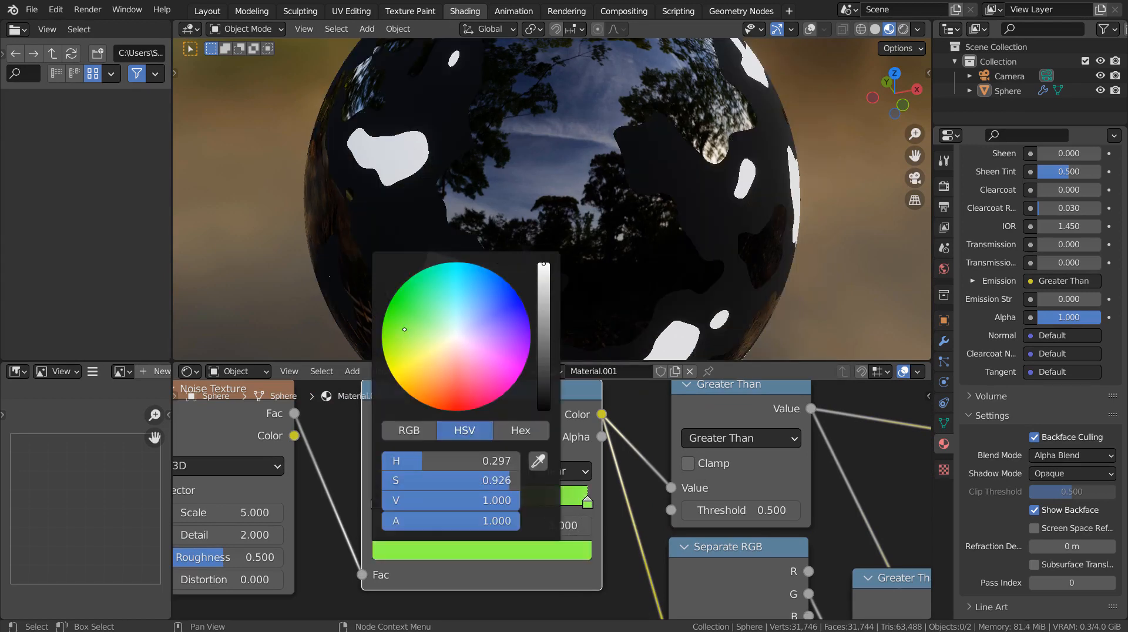
pyautogui.moveTo(404, 330)
pyautogui.mouseDown()
pyautogui.moveTo(466, 365)
pyautogui.moveTo(502, 360)
pyautogui.moveTo(499, 311)
pyautogui.moveTo(429, 291)
pyautogui.moveTo(409, 311)
pyautogui.moveTo(436, 288)
pyautogui.moveTo(496, 351)
pyautogui.moveTo(451, 371)
pyautogui.moveTo(431, 361)
pyautogui.moveTo(474, 353)
pyautogui.mouseUp()
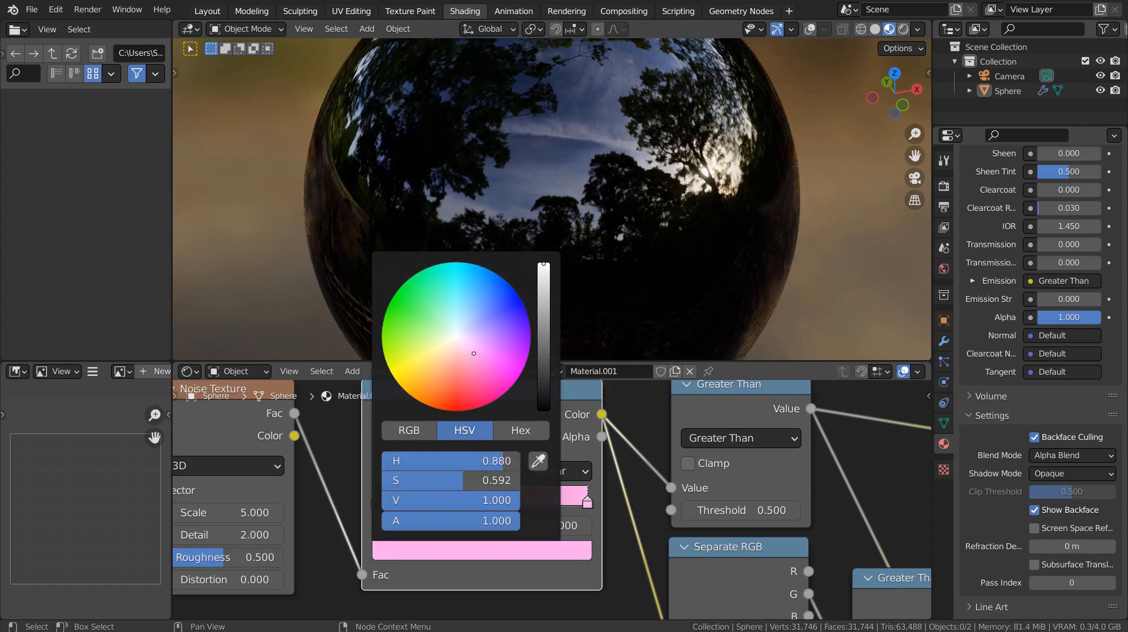
pyautogui.hotkey('ctrl', 'z')
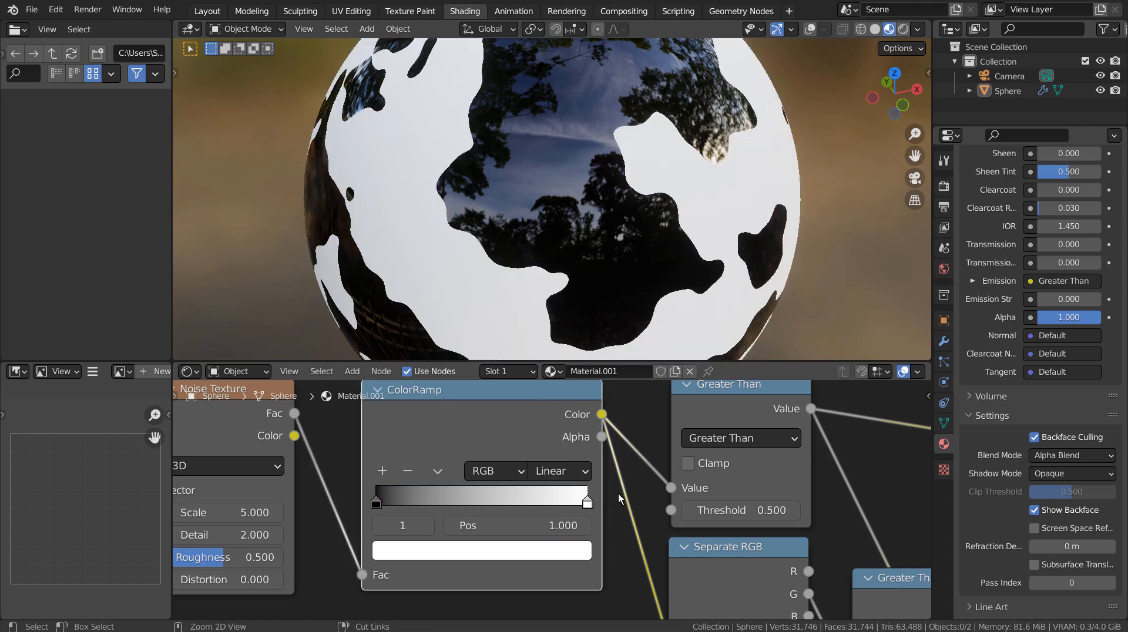
pyautogui.click(376, 503)
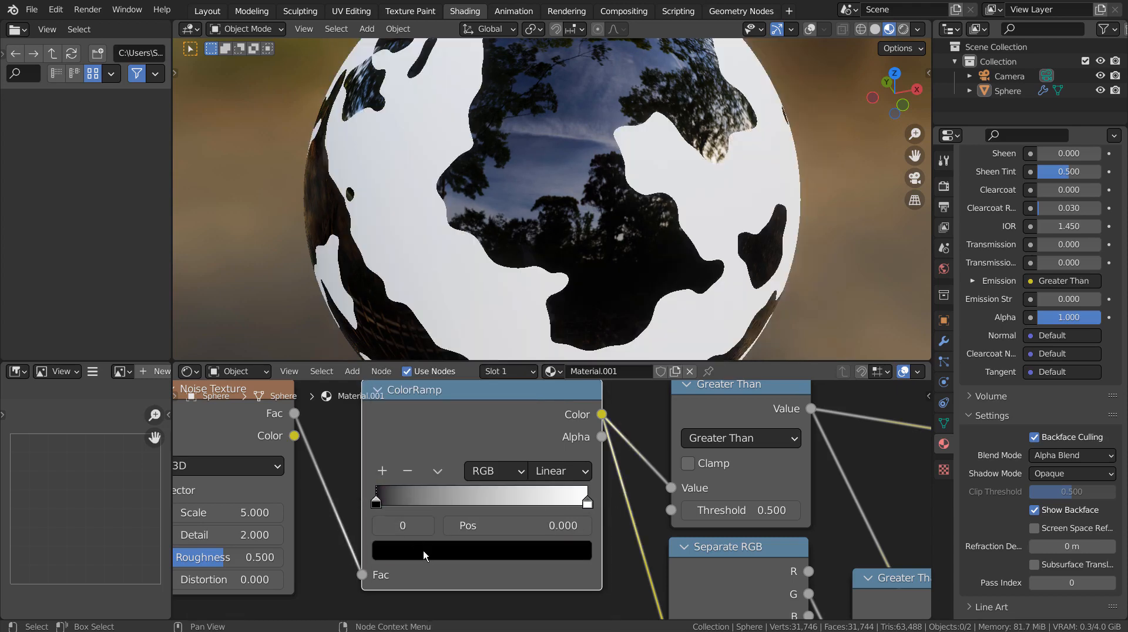
pyautogui.click(428, 555)
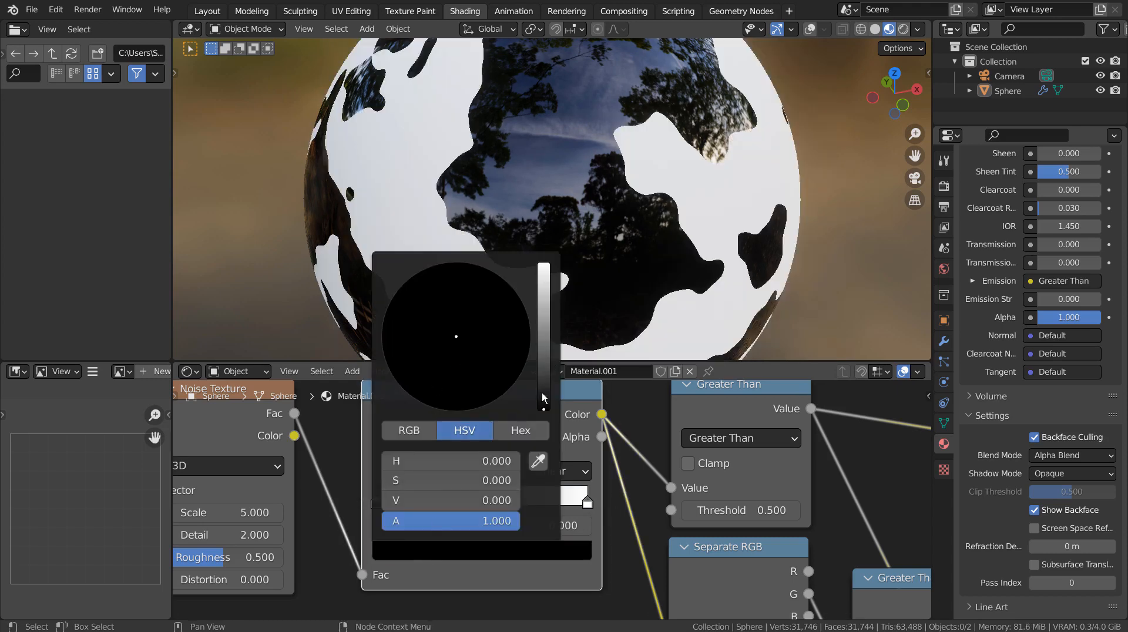
pyautogui.moveTo(543, 398)
pyautogui.mouseDown()
pyautogui.moveTo(544, 265)
pyautogui.moveTo(536, 405)
pyautogui.mouseUp()
pyautogui.click(545, 341)
pyautogui.moveTo(466, 326)
pyautogui.mouseDown()
pyautogui.moveTo(446, 305)
pyautogui.moveTo(404, 343)
pyautogui.moveTo(462, 378)
pyautogui.moveTo(509, 360)
pyautogui.moveTo(520, 301)
pyautogui.moveTo(449, 281)
pyautogui.moveTo(420, 302)
pyautogui.mouseUp()
pyautogui.hotkey('ctrl', 'z')
pyautogui.hotkey('ctrl', 'z')
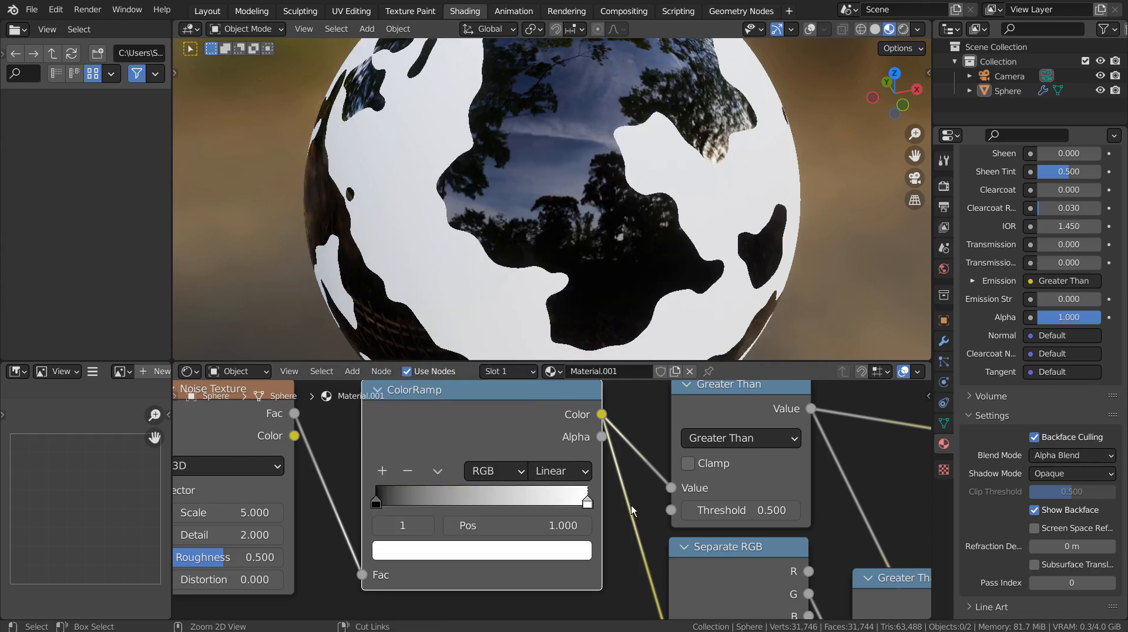
pyautogui.scroll(-9, 635, 524)
pyautogui.moveTo(675, 558); pyautogui.dragTo(541, 575, button='middle')
pyautogui.scroll(7, 472, 465)
pyautogui.scroll(6, 470, 467)
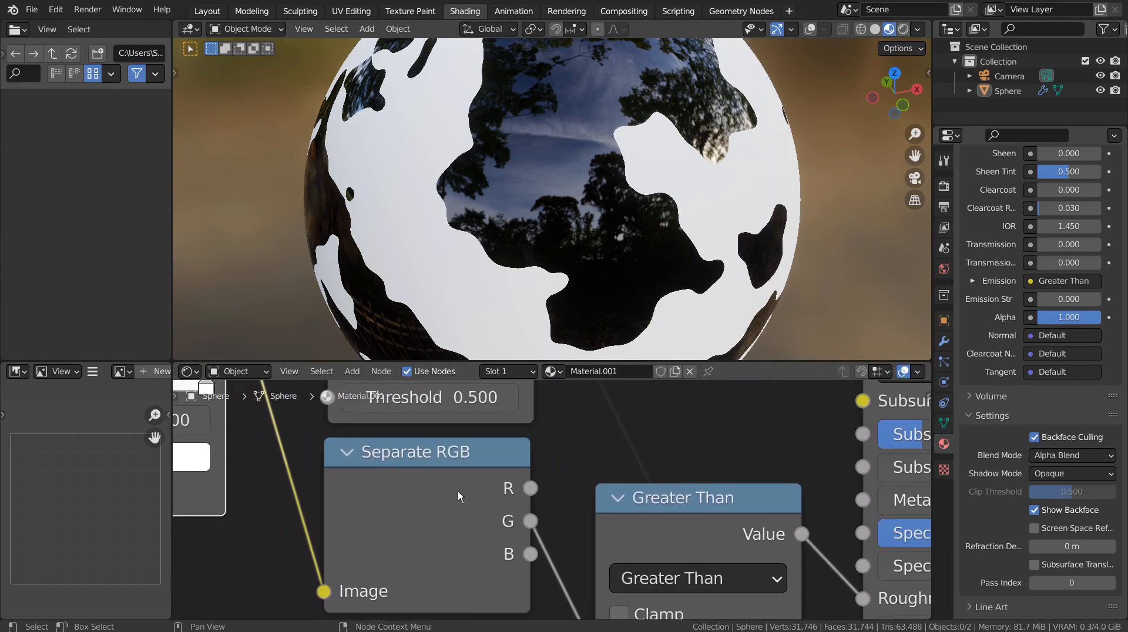
# Feed Separate RGB's R output into the second Greater Than node's Value and inspect the sphere.
pyautogui.scroll(-2, 464, 494)
pyautogui.moveTo(463, 480); pyautogui.dragTo(327, 439, button='middle')
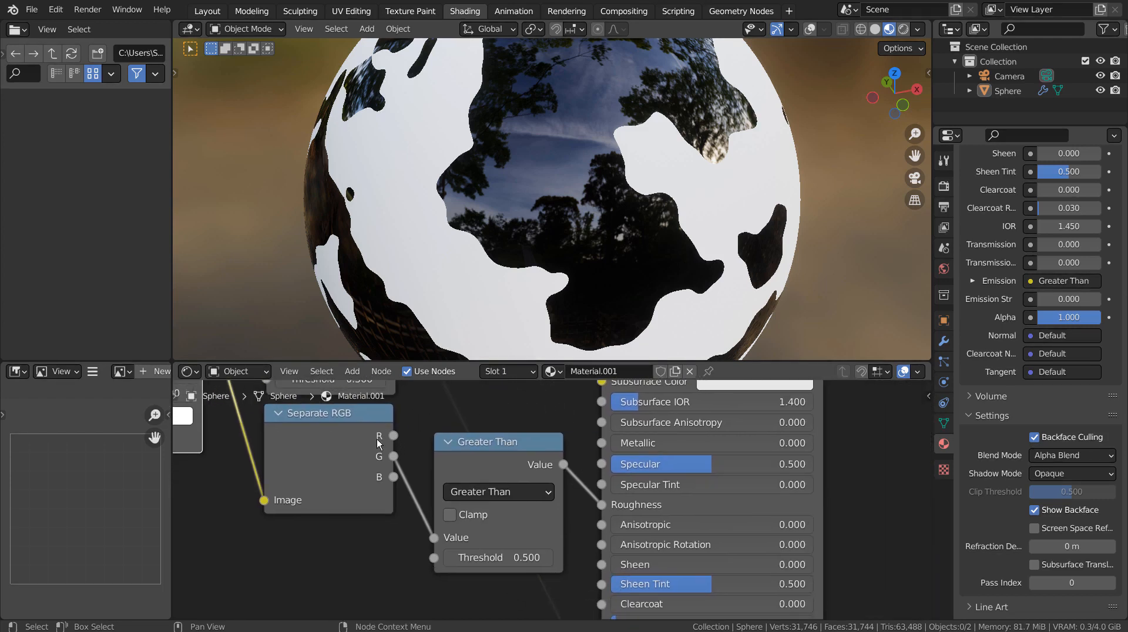
pyautogui.moveTo(393, 436); pyautogui.dragTo(382, 559)
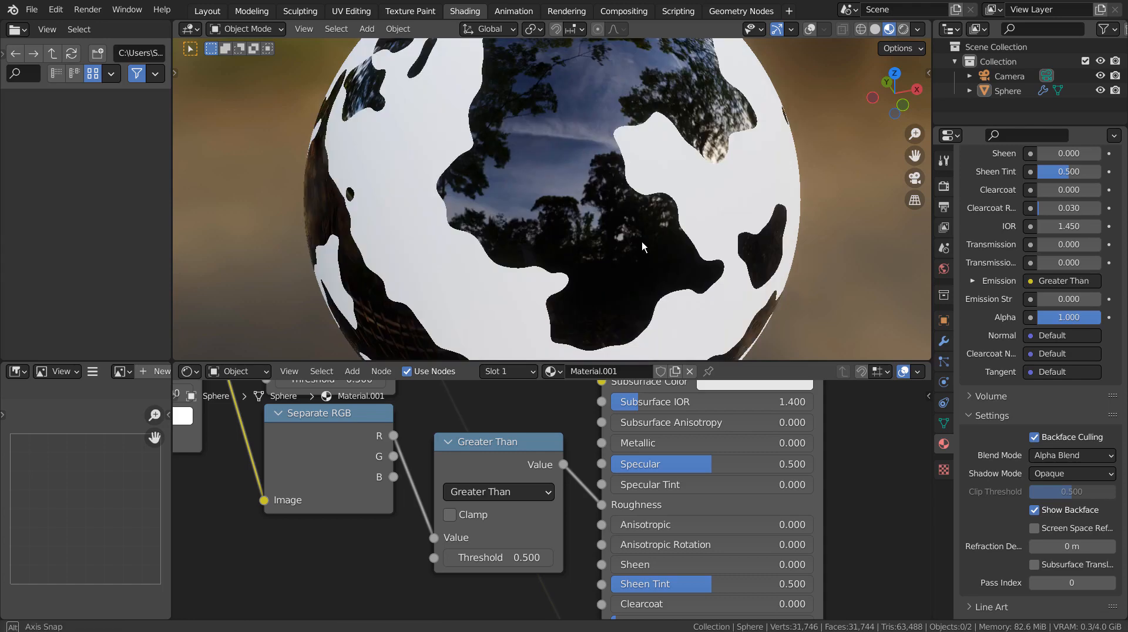
pyautogui.moveTo(644, 260)
pyautogui.mouseDown(button='middle')
pyautogui.moveTo(428, 254)
pyautogui.moveTo(646, 243)
pyautogui.mouseUp(button='middle')
# Test the B channel in that Value input, then replace it with the G channel.
pyautogui.moveTo(394, 477); pyautogui.dragTo(382, 555)
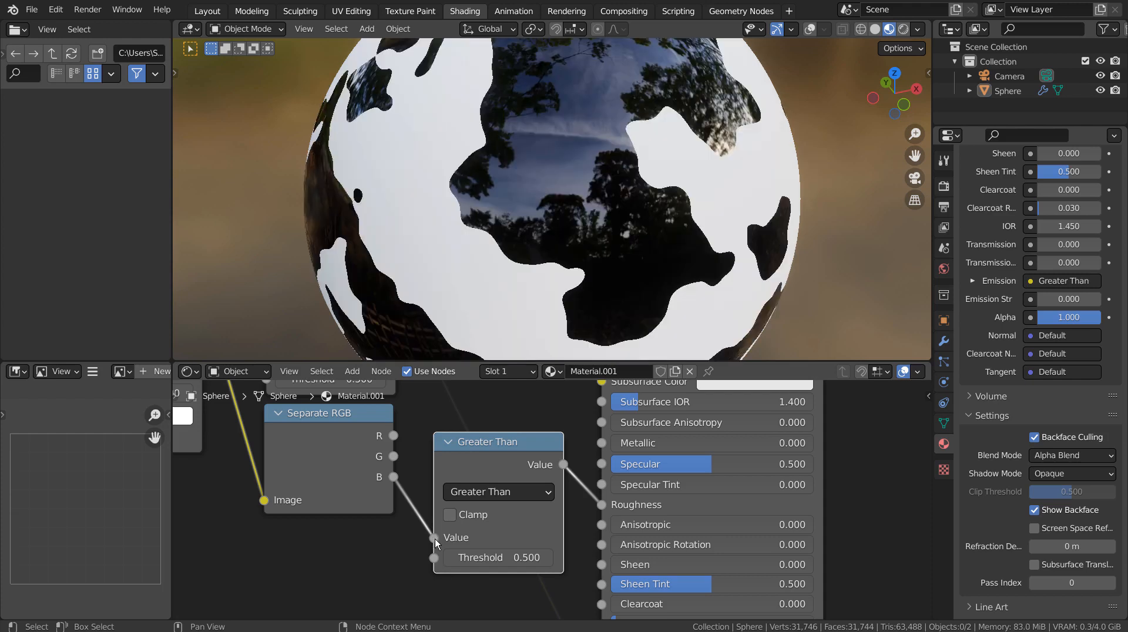
pyautogui.moveTo(435, 542); pyautogui.dragTo(396, 518)
pyautogui.moveTo(396, 457); pyautogui.dragTo(374, 541)
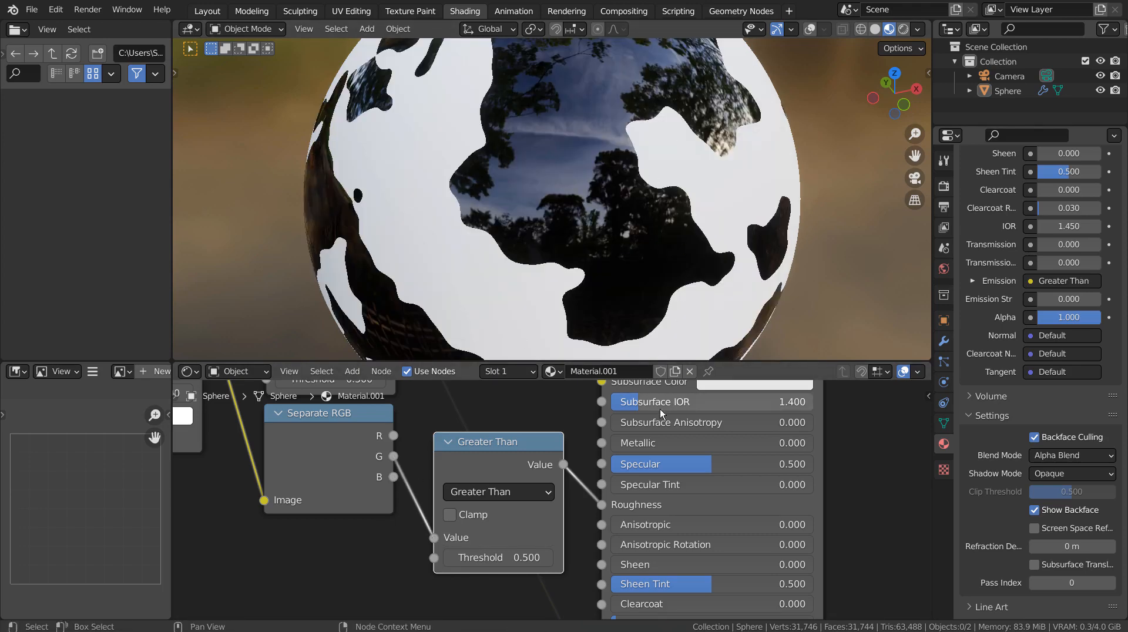
pyautogui.scroll(-2, 629, 467)
pyautogui.scroll(-2, 629, 493)
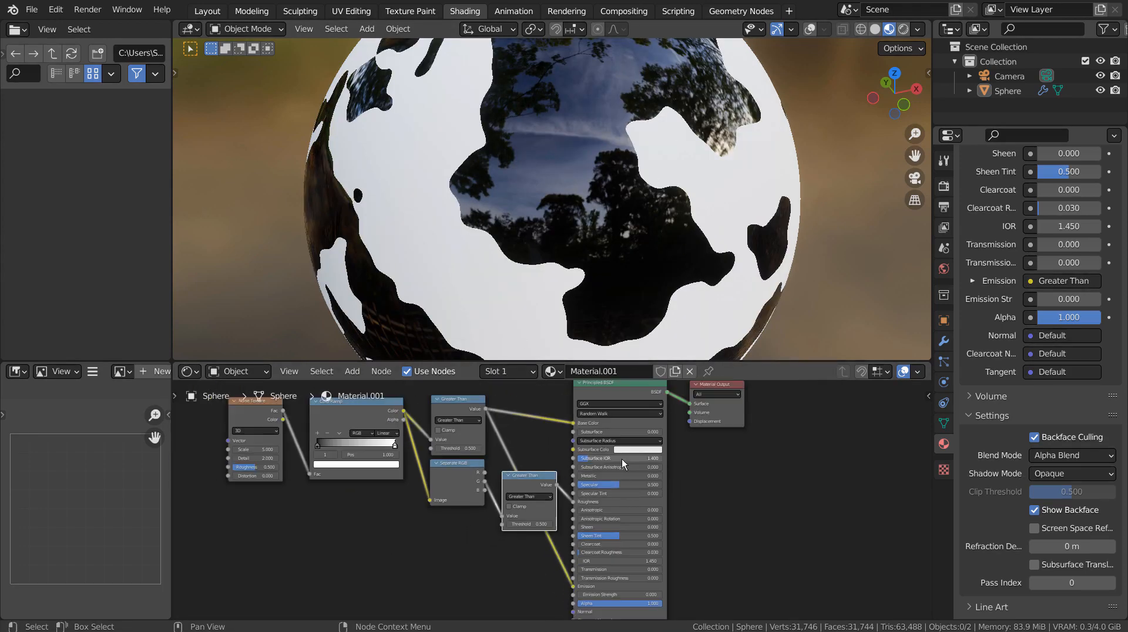
pyautogui.scroll(1, 621, 459)
pyautogui.scroll(1, 498, 435)
pyautogui.scroll(2, 497, 437)
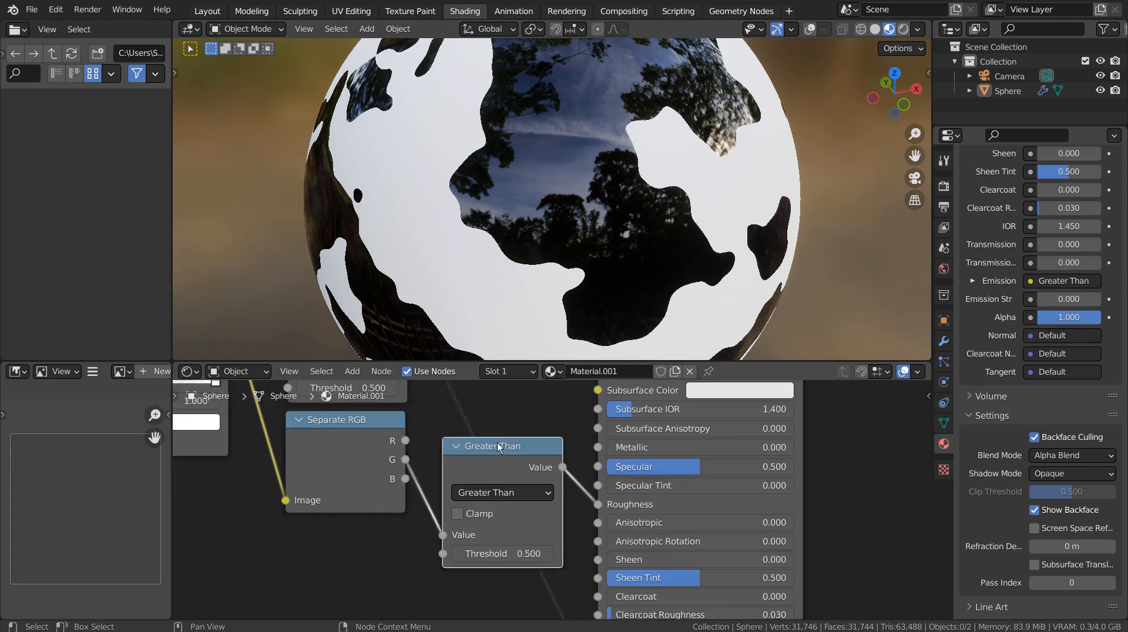
pyautogui.moveTo(433, 474); pyautogui.dragTo(586, 610, button='middle')
pyautogui.moveTo(491, 522)
pyautogui.mouseDown()
pyautogui.moveTo(517, 523)
pyautogui.moveTo(470, 522)
pyautogui.moveTo(517, 522)
pyautogui.moveTo(471, 522)
pyautogui.moveTo(495, 522)
pyautogui.mouseUp()
pyautogui.hotkey('ctrl', 'z')
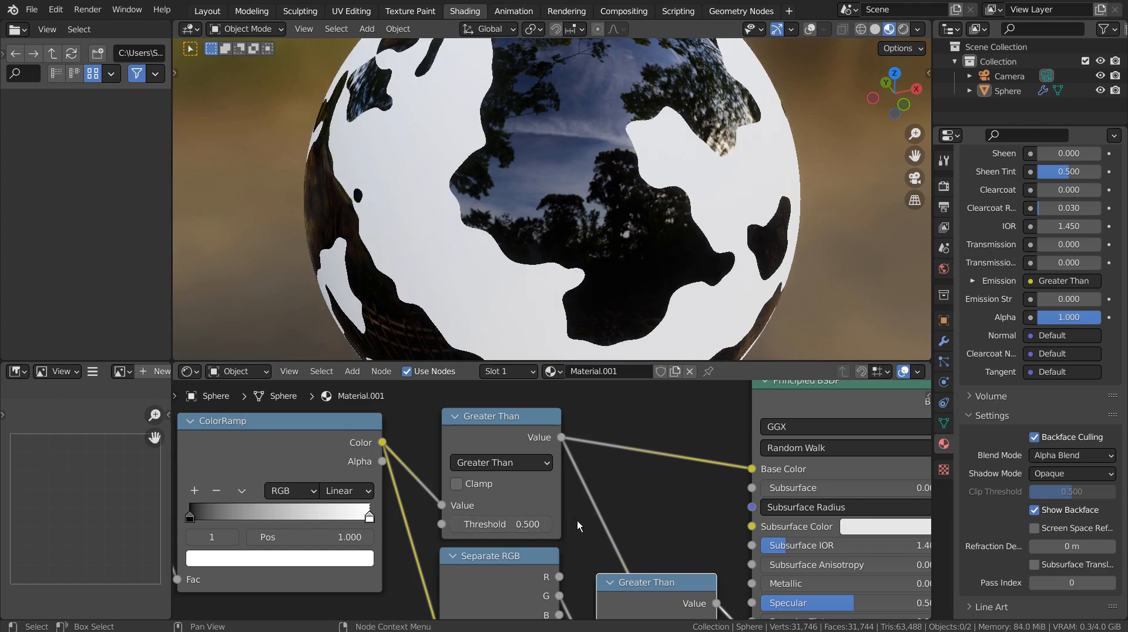
pyautogui.scroll(-3, 682, 241)
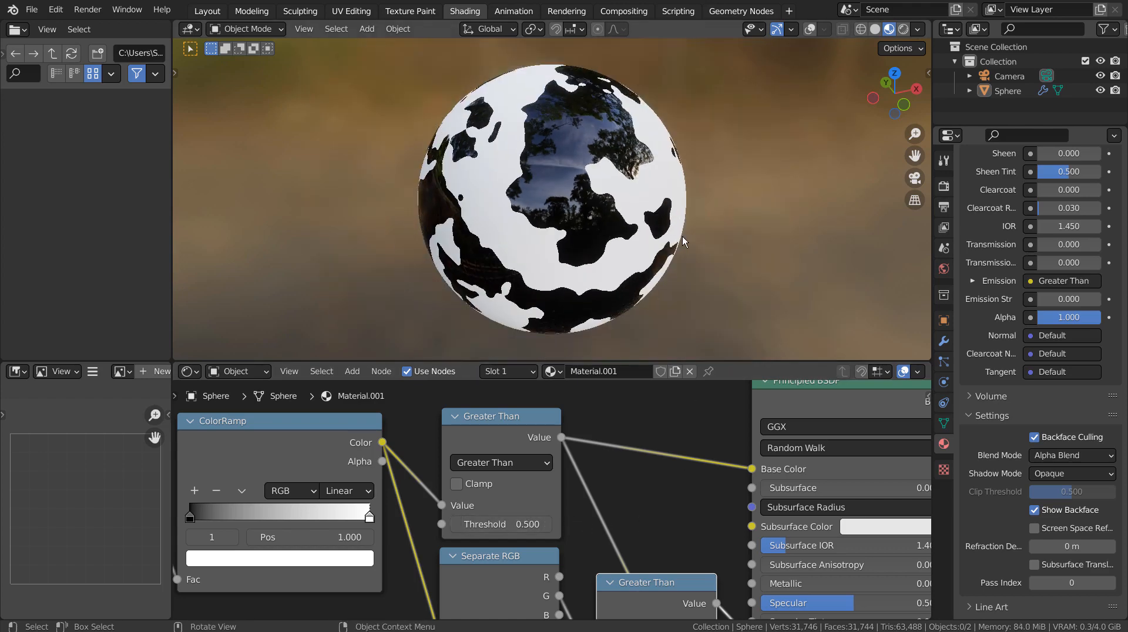
pyautogui.moveTo(682, 240); pyautogui.dragTo(640, 222, button='middle')
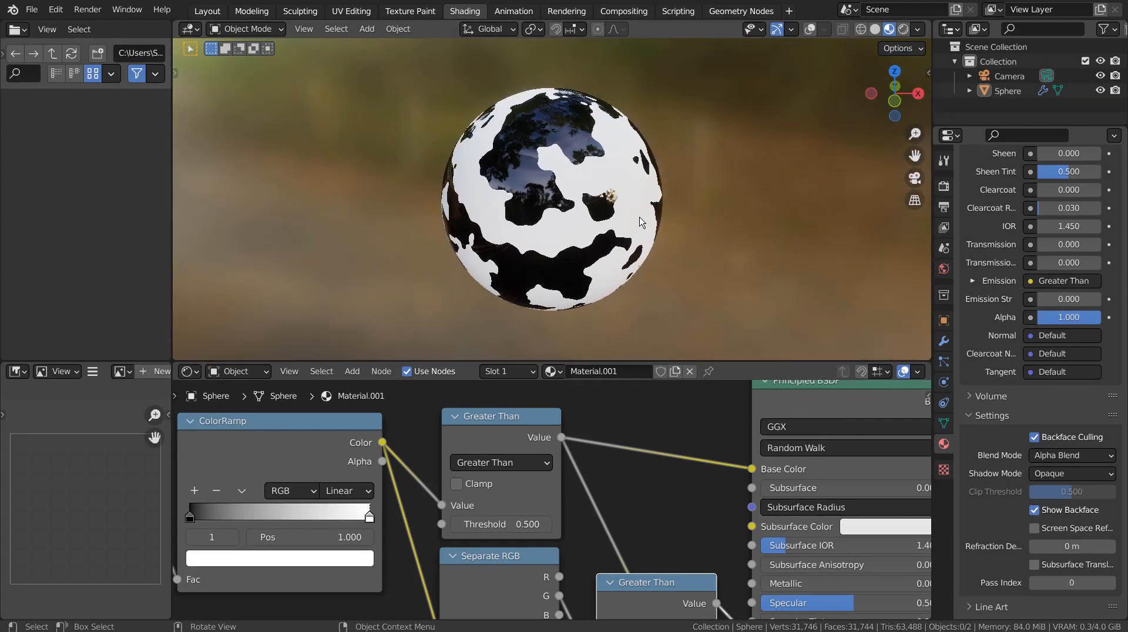